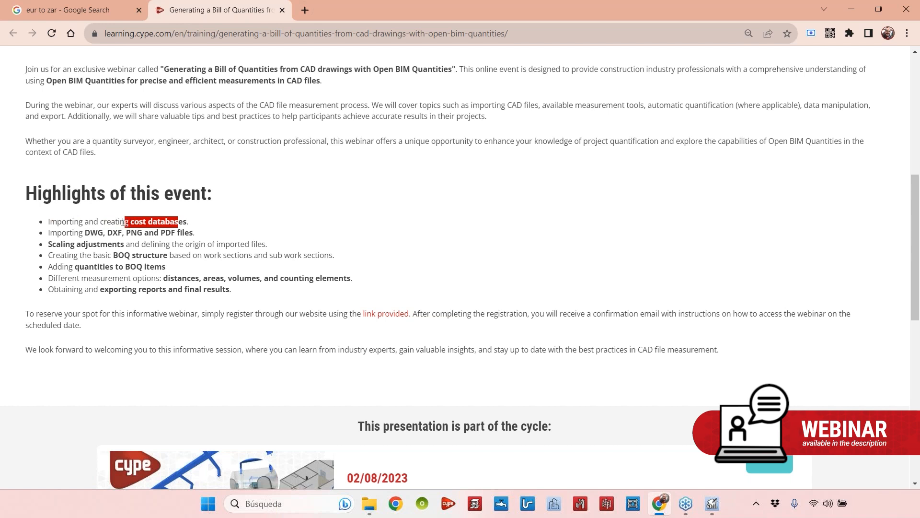
pyautogui.click(158, 219)
pyautogui.moveTo(183, 222); pyautogui.dragTo(61, 220)
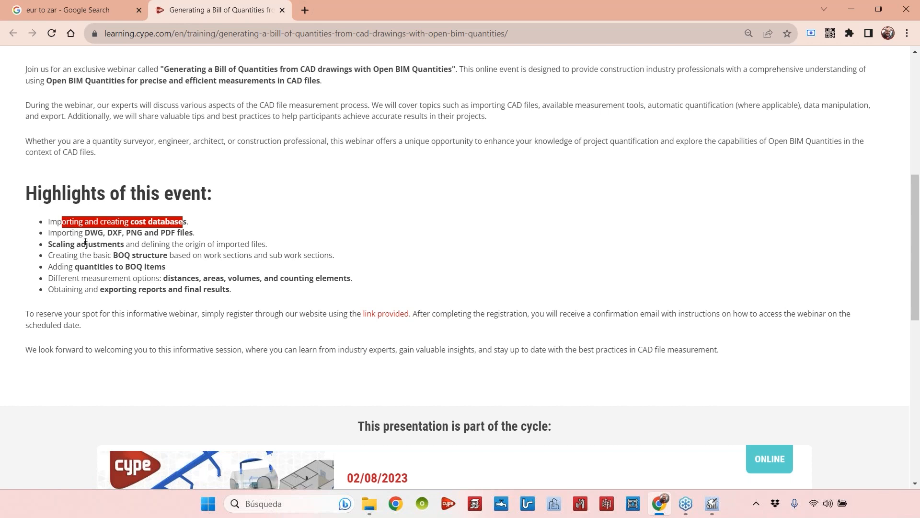
pyautogui.moveTo(170, 221); pyautogui.dragTo(132, 221)
pyautogui.click(128, 220)
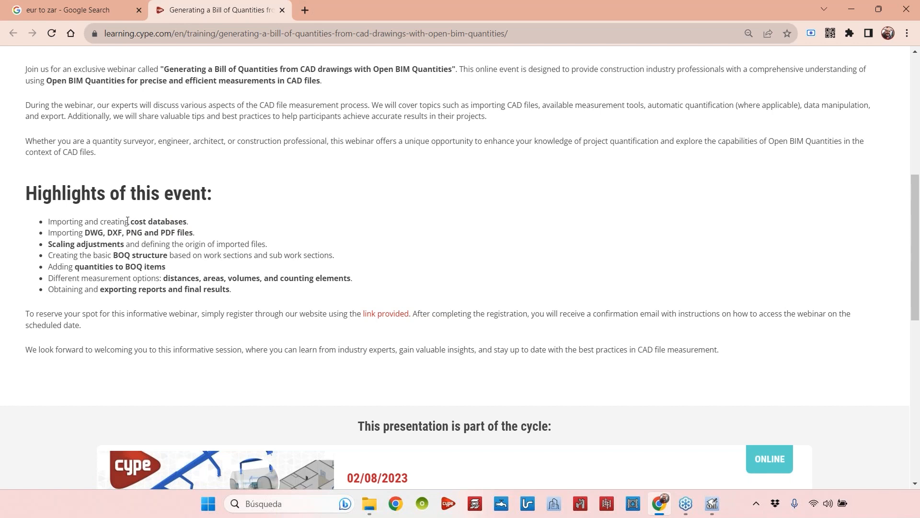
pyautogui.moveTo(81, 221); pyautogui.dragTo(121, 220)
pyautogui.click(150, 220)
# Switch to Open BIM Quantities and open the project database
pyautogui.click(713, 509)
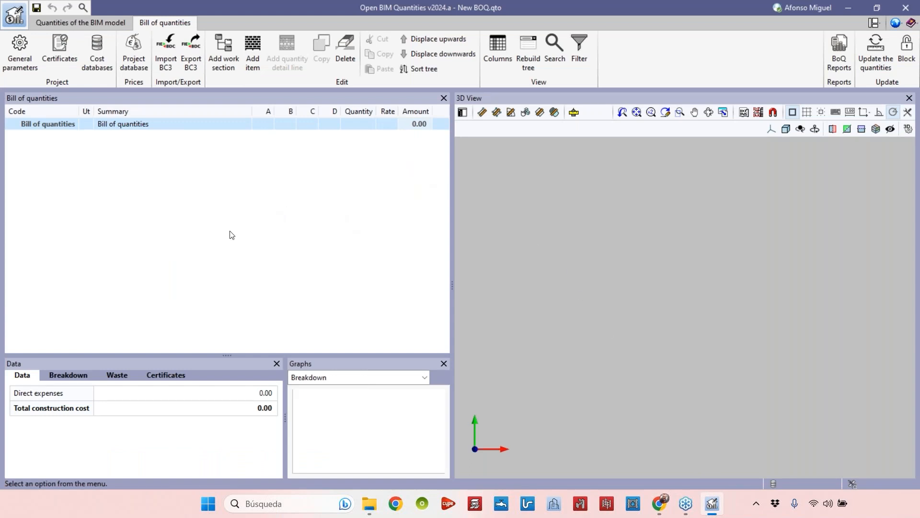
pyautogui.click(135, 64)
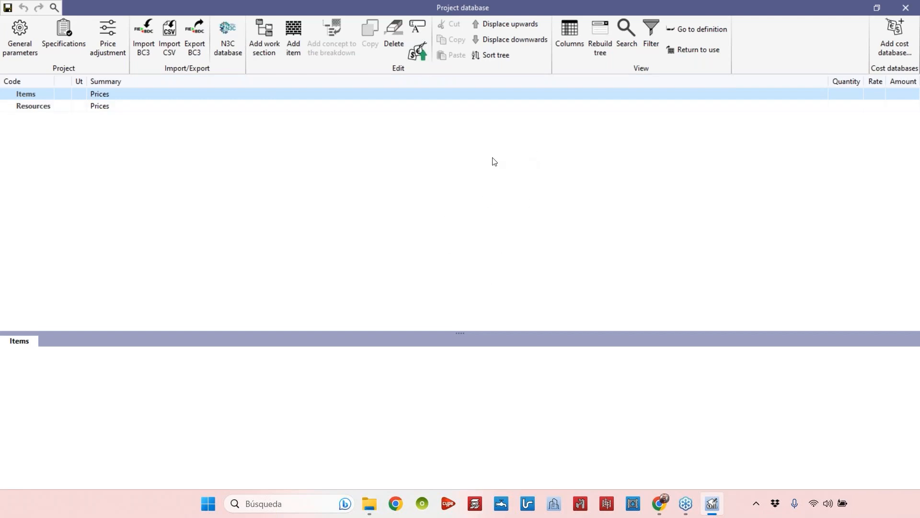
# Set the project currency to ZAR, South African Rand, in the general parameters
pyautogui.click(19, 58)
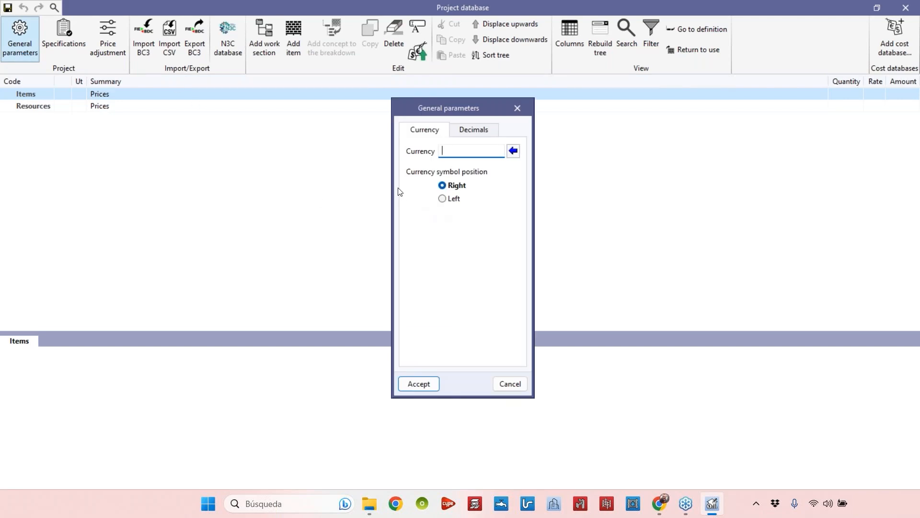
pyautogui.click(512, 152)
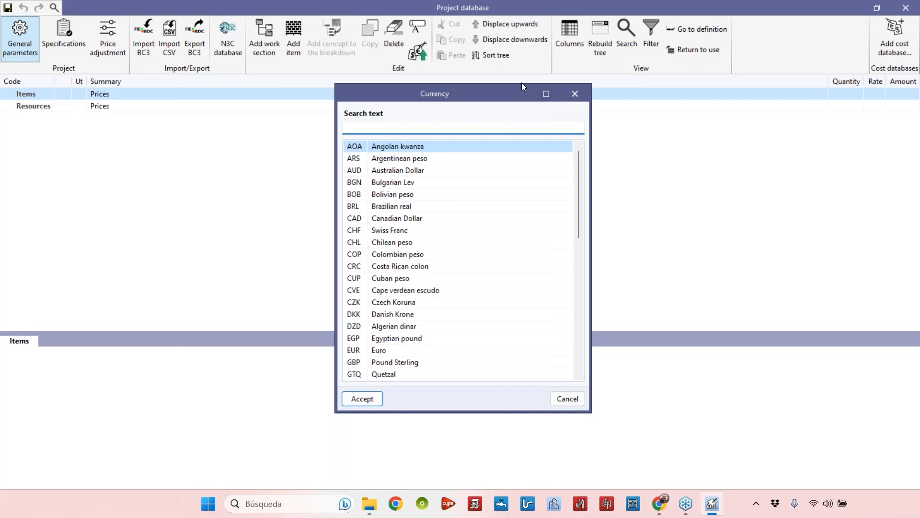
pyautogui.click(575, 94)
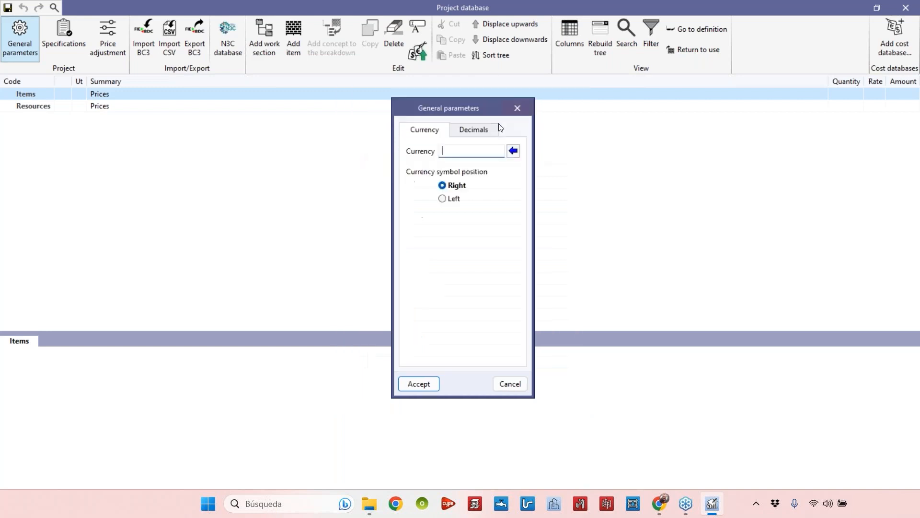
pyautogui.write('dhhdhdh')
pyautogui.press('BackSpace')
pyautogui.press('BackSpace')
pyautogui.press('BackSpace')
pyautogui.press('BackSpace')
pyautogui.press('BackSpace')
pyautogui.press('BackSpace')
pyautogui.press('BackSpace')
pyautogui.click(513, 151)
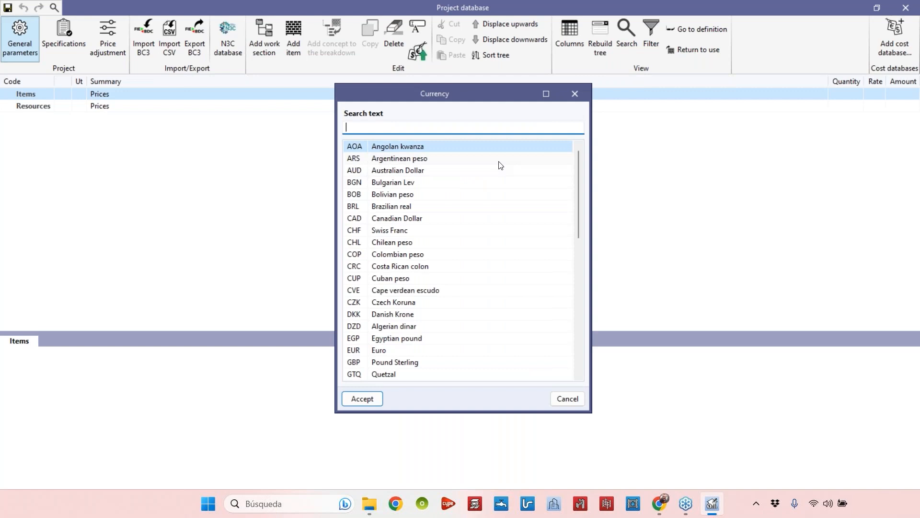
pyautogui.write('south')
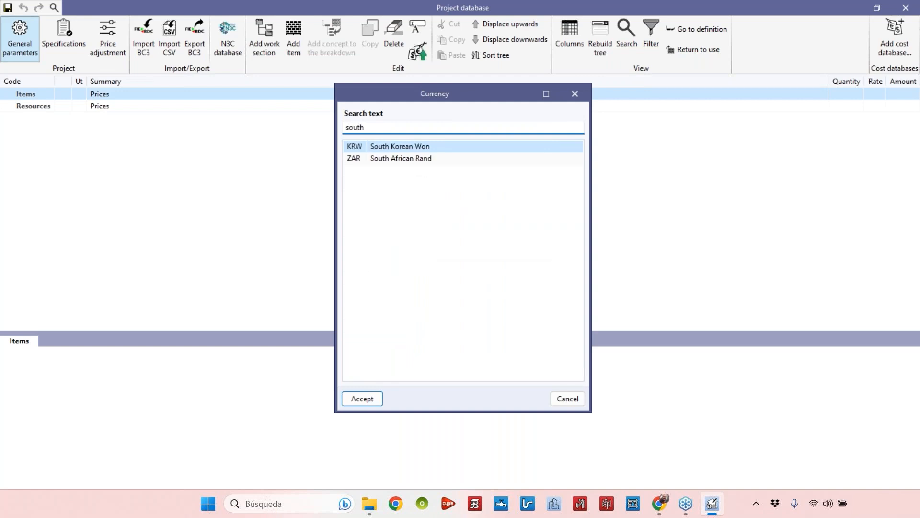
pyautogui.click(416, 160)
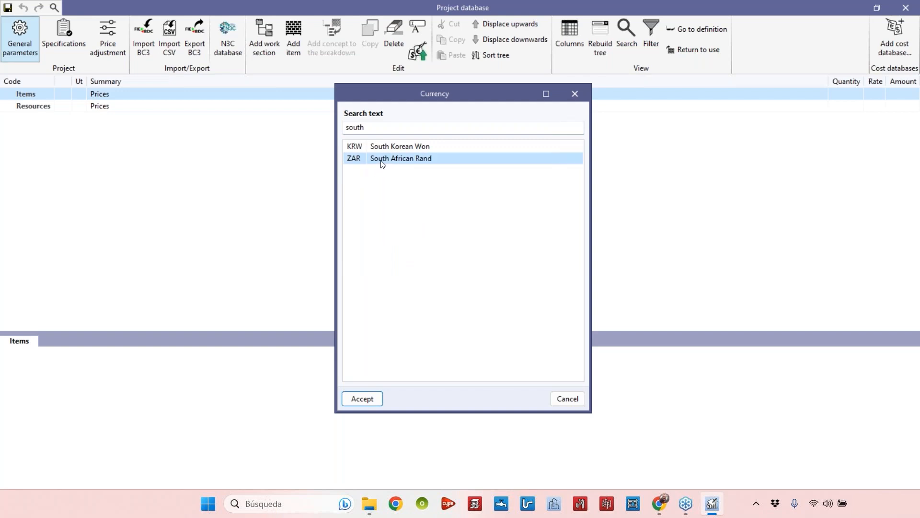
pyautogui.click(362, 398)
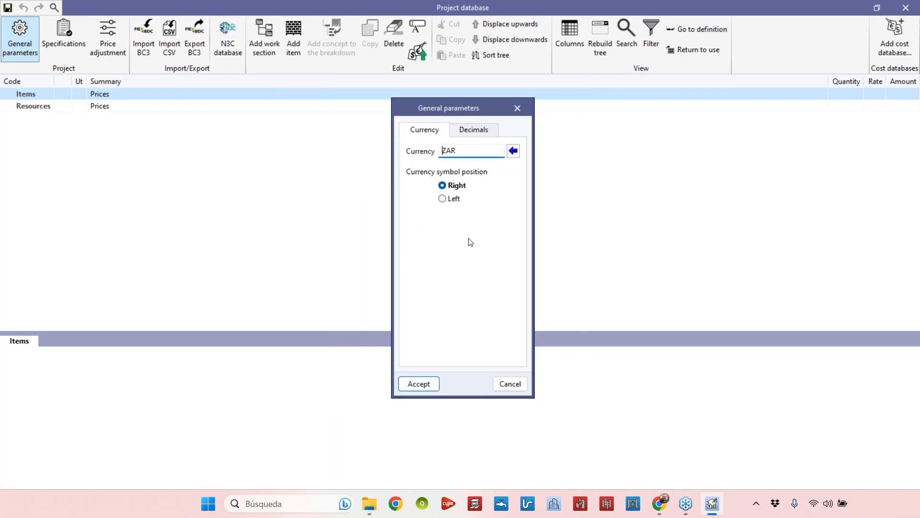
# Review the decimal settings and accept the general parameters
pyautogui.doubleClick(462, 149)
pyautogui.click(473, 132)
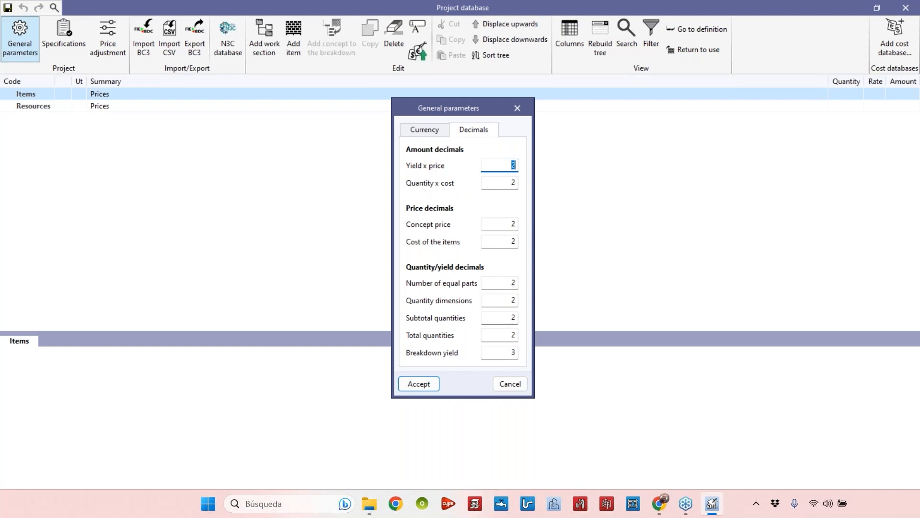
pyautogui.click(431, 384)
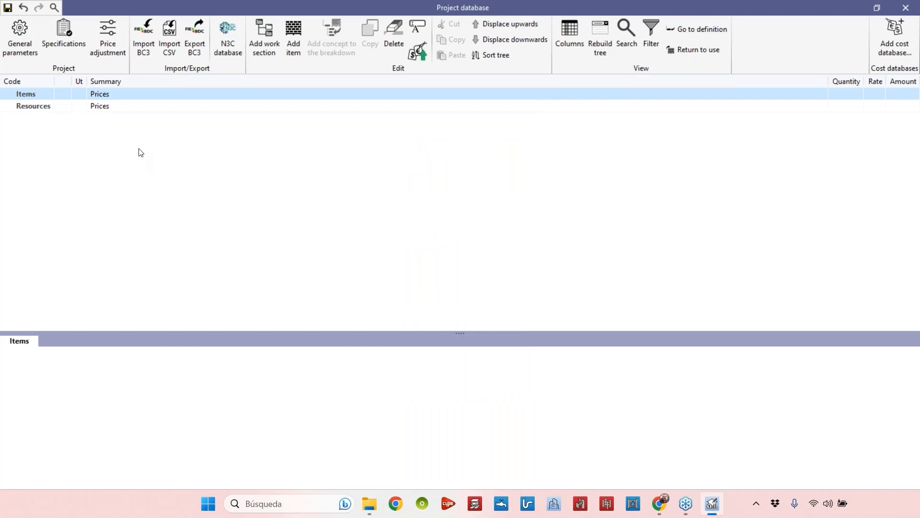
# Open the price adjustment coefficients and close them without changes
pyautogui.click(108, 42)
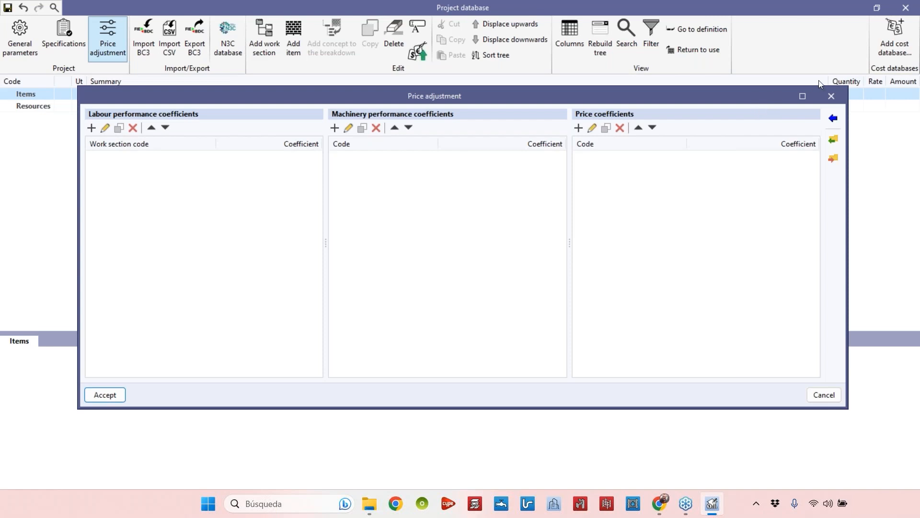
pyautogui.click(832, 97)
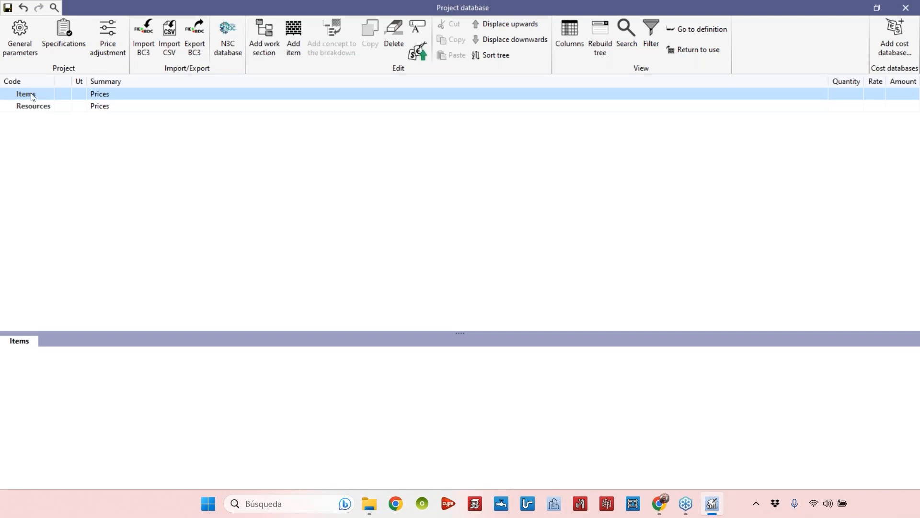
# Add a work section with code 0 and summary Preliminary Works
pyautogui.click(264, 51)
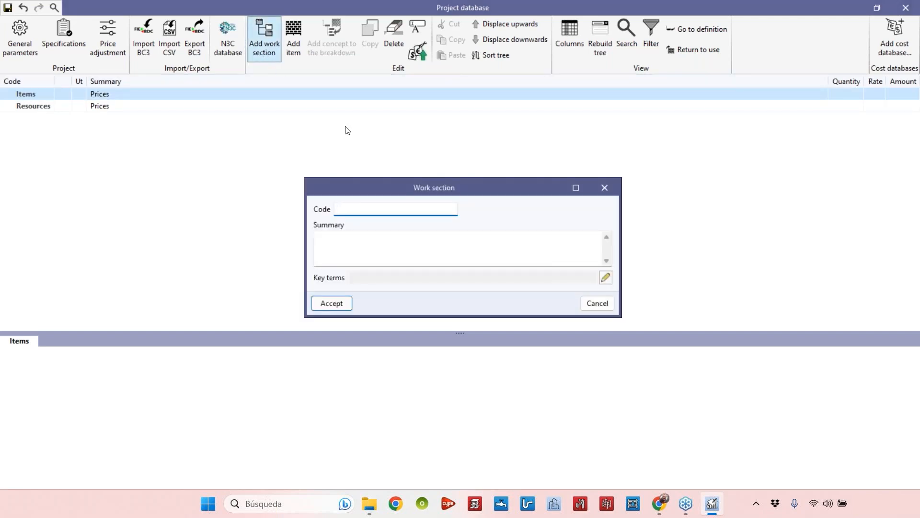
pyautogui.write('=')
pyautogui.press('BackSpace')
pyautogui.write('0')
pyautogui.click(359, 246)
pyautogui.click(358, 208)
pyautogui.click(359, 248)
pyautogui.write('Preliminary Word')
pyautogui.press('BackSpace')
pyautogui.write('j')
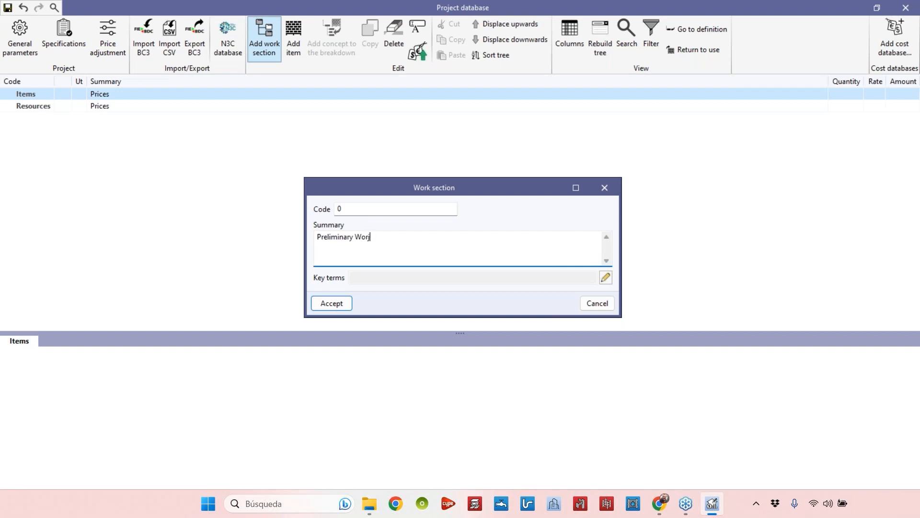
pyautogui.press('BackSpace')
pyautogui.write('ks')
pyautogui.click(329, 305)
# Add a work section with code 1 and summary Substructure under Items
pyautogui.click(7, 94)
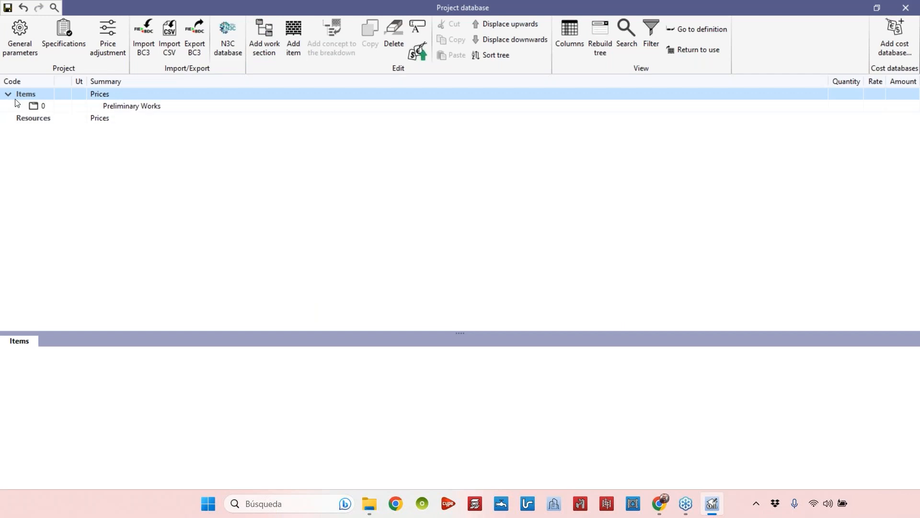
pyautogui.click(133, 107)
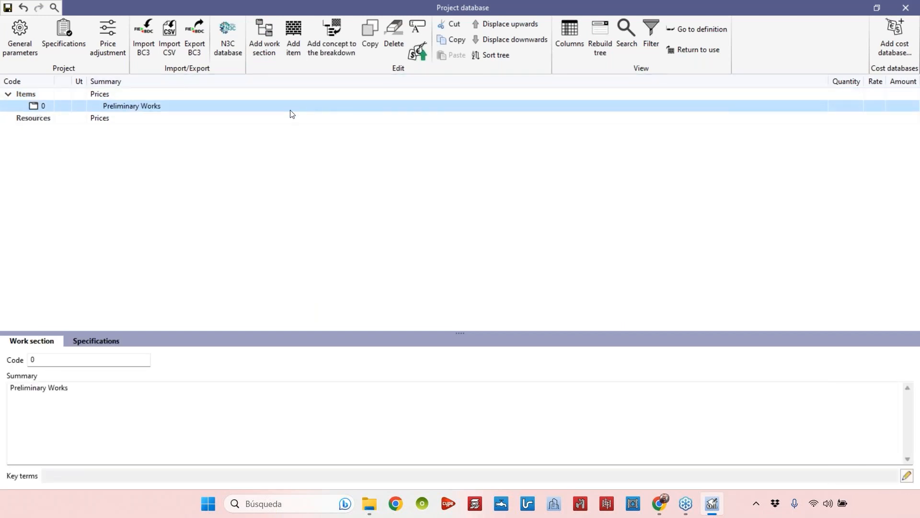
pyautogui.click(35, 93)
pyautogui.click(257, 36)
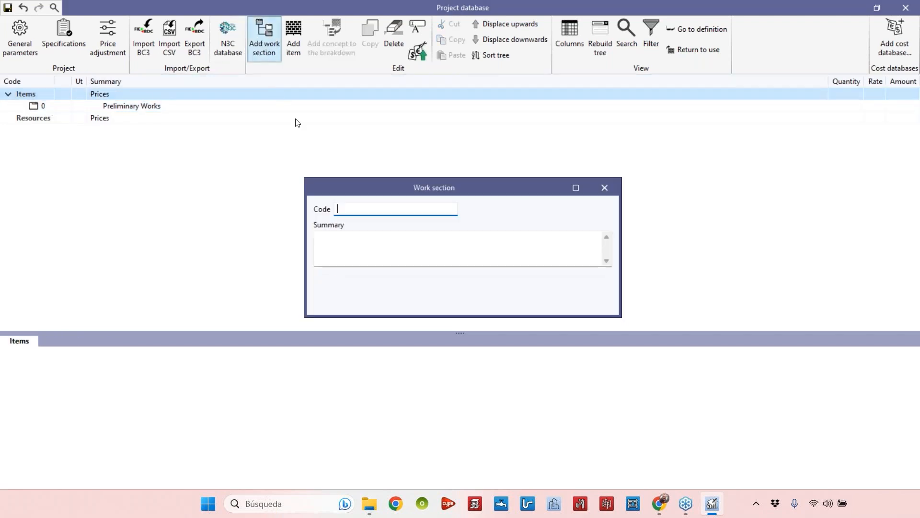
pyautogui.click(407, 251)
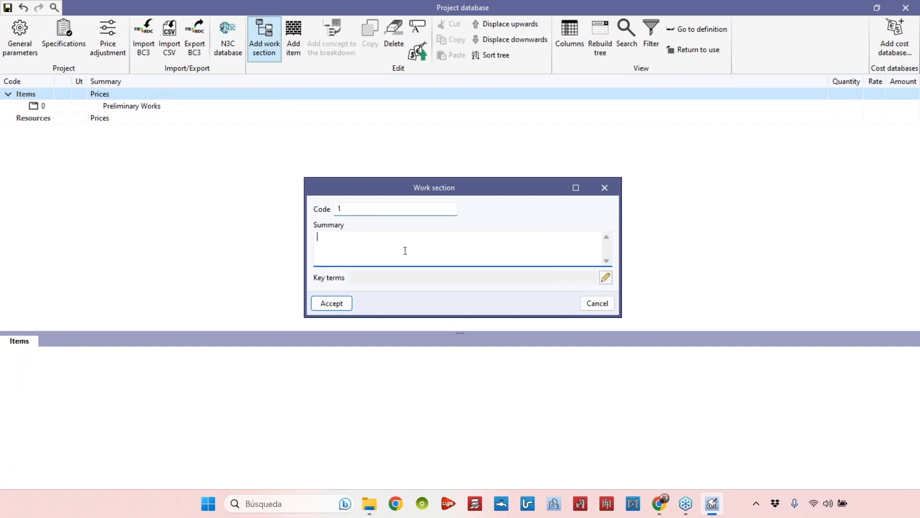
pyautogui.write('Substructure')
pyautogui.click(343, 304)
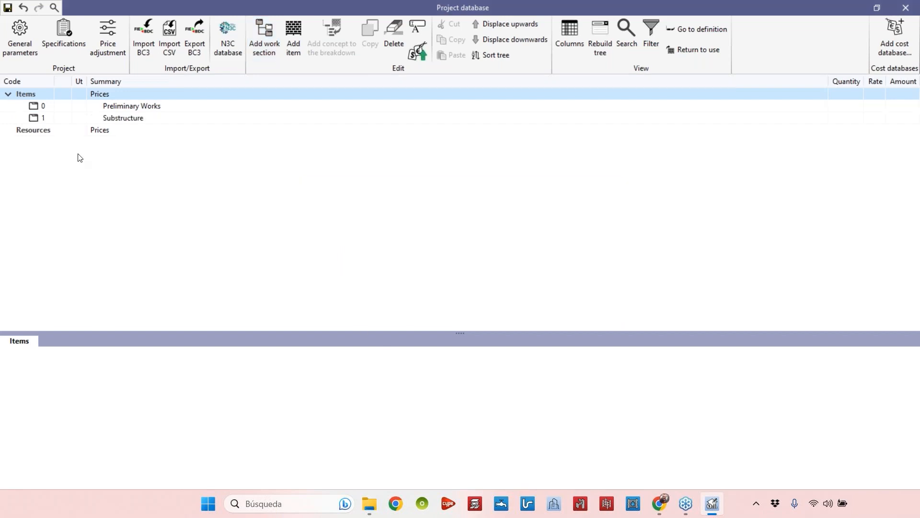
# Add a work section with code 2 and summary Superstructure under Items
pyautogui.click(64, 120)
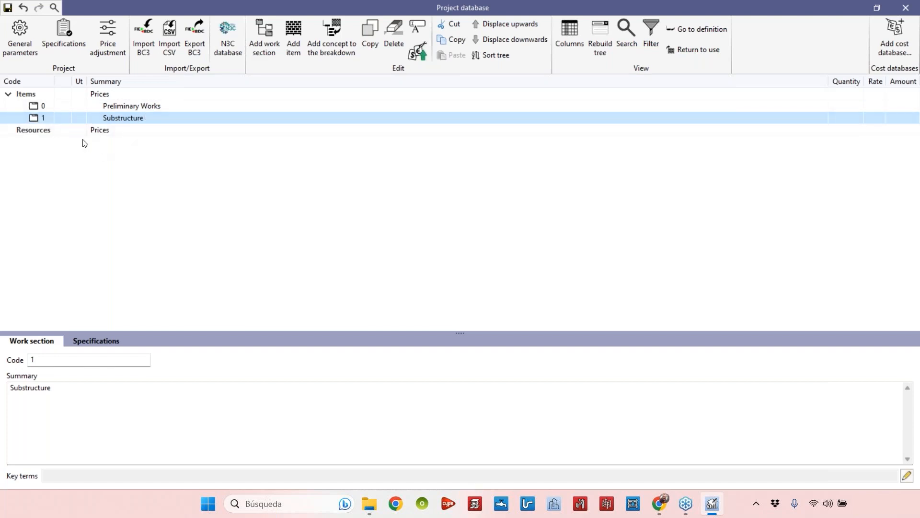
pyautogui.click(28, 94)
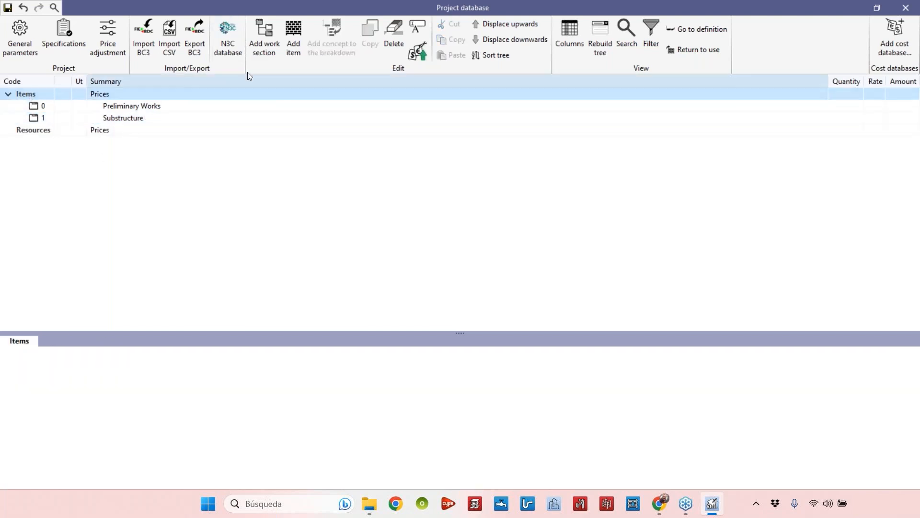
pyautogui.click(271, 45)
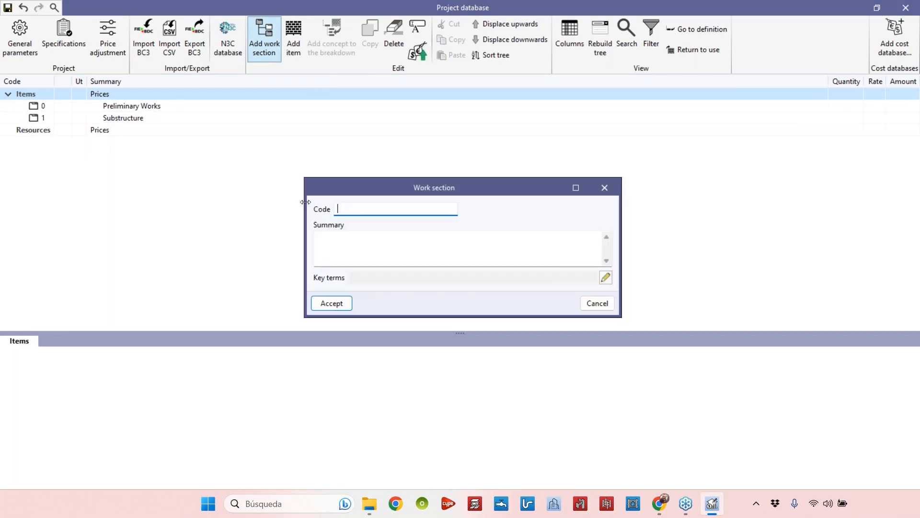
pyautogui.write('2')
pyautogui.click(346, 263)
pyautogui.write('S')
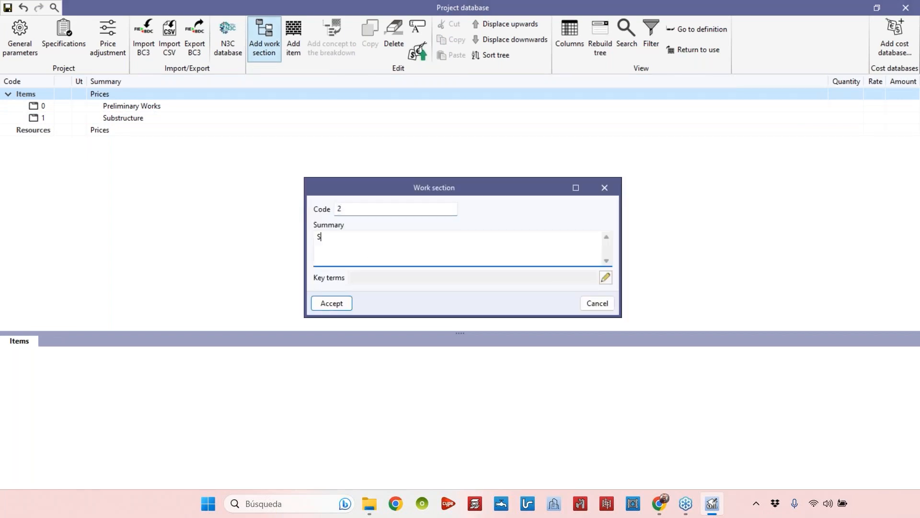
pyautogui.write('ubstructure')
pyautogui.press('BackSpace')
pyautogui.press('BackSpace')
pyautogui.press('BackSpace')
pyautogui.press('BackSpace')
pyautogui.press('BackSpace')
pyautogui.press('BackSpace')
pyautogui.press('BackSpace')
pyautogui.press('BackSpace')
pyautogui.write('upersttructure')
pyautogui.click(347, 304)
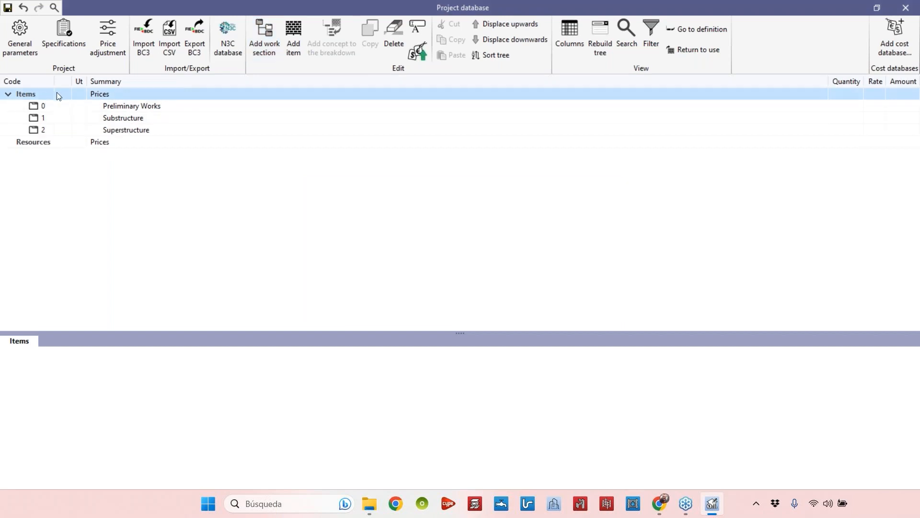
# Add a work section with code 3 and summary External and internal walls
pyautogui.click(264, 39)
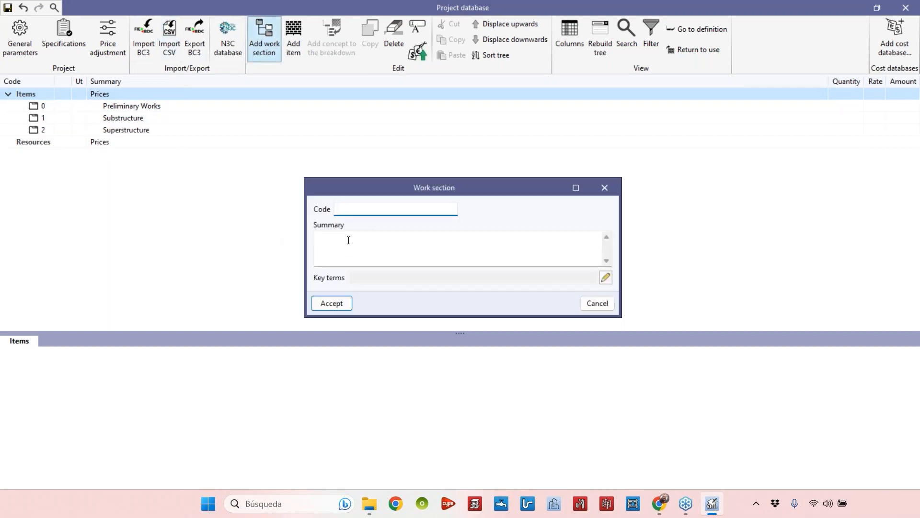
pyautogui.write('3')
pyautogui.press('Tab')
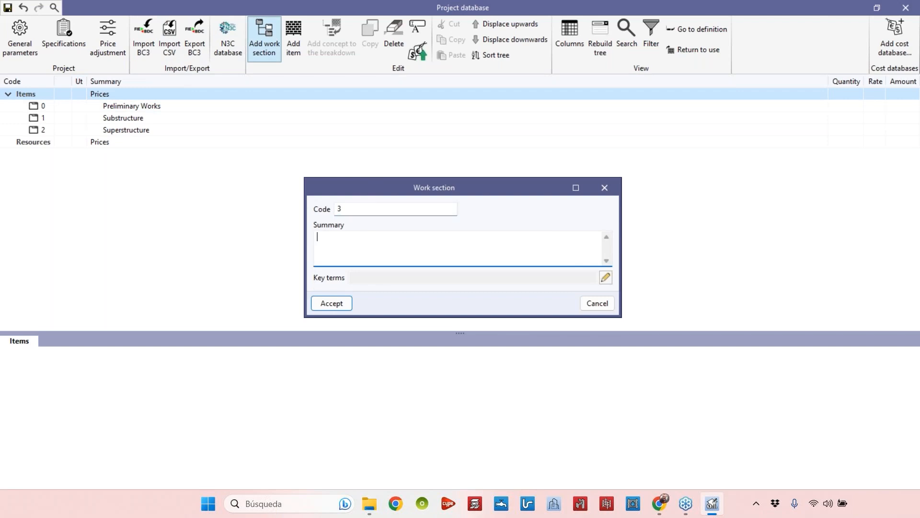
pyautogui.write('Extenal')
pyautogui.press('BackSpace')
pyautogui.press('BackSpace')
pyautogui.press('BackSpace')
pyautogui.press('BackSpace')
pyautogui.write('rnal and internal walls')
pyautogui.click(337, 305)
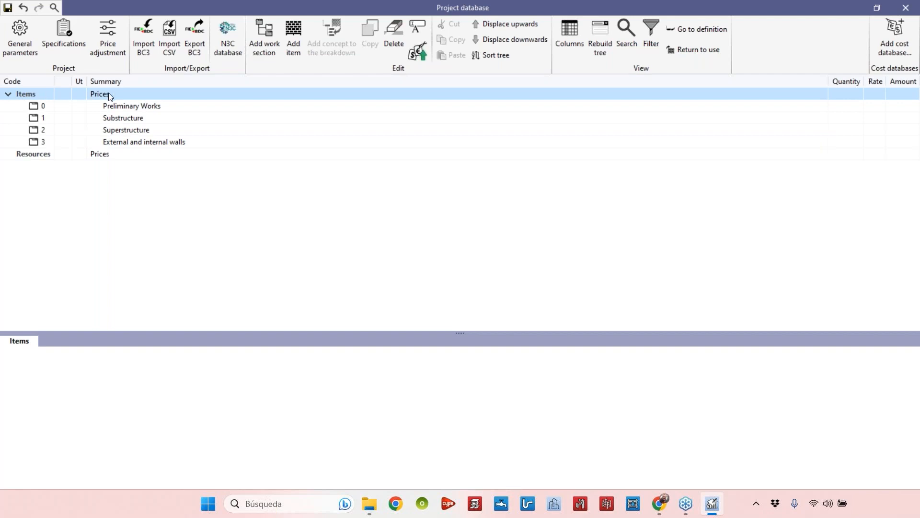
# Add a sub-section with code 2.1 and summary Columns under Superstructure
pyautogui.click(42, 131)
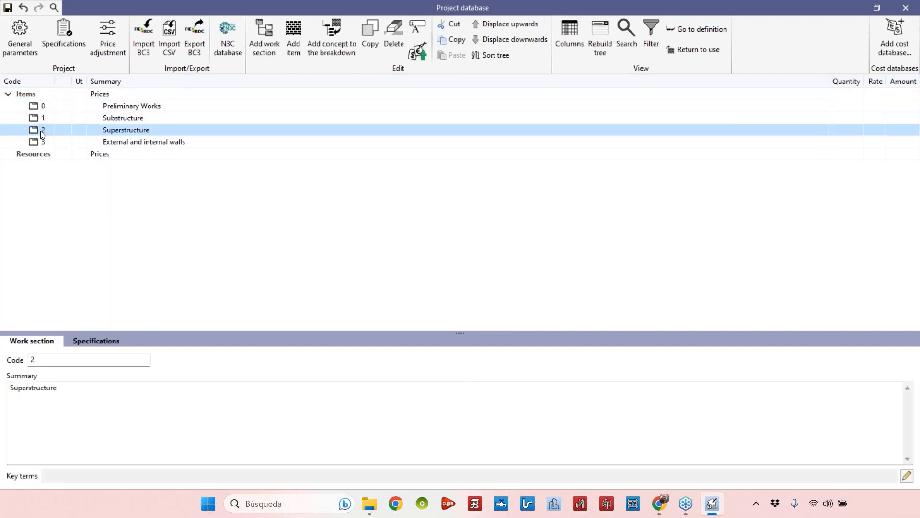
pyautogui.click(264, 41)
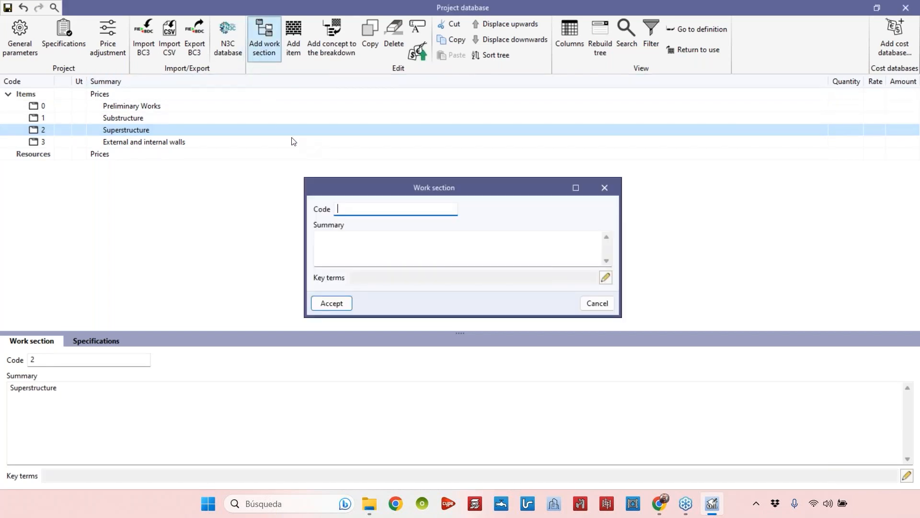
pyautogui.write('2.1')
pyautogui.click(361, 248)
pyautogui.write('Columns')
pyautogui.click(343, 304)
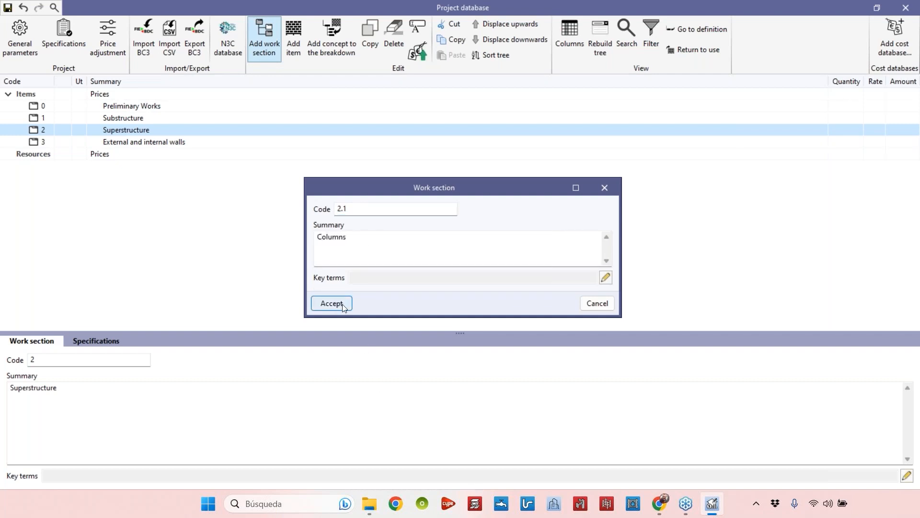
# Add another sub-section under Superstructure with Beams entered as its code
pyautogui.click(20, 129)
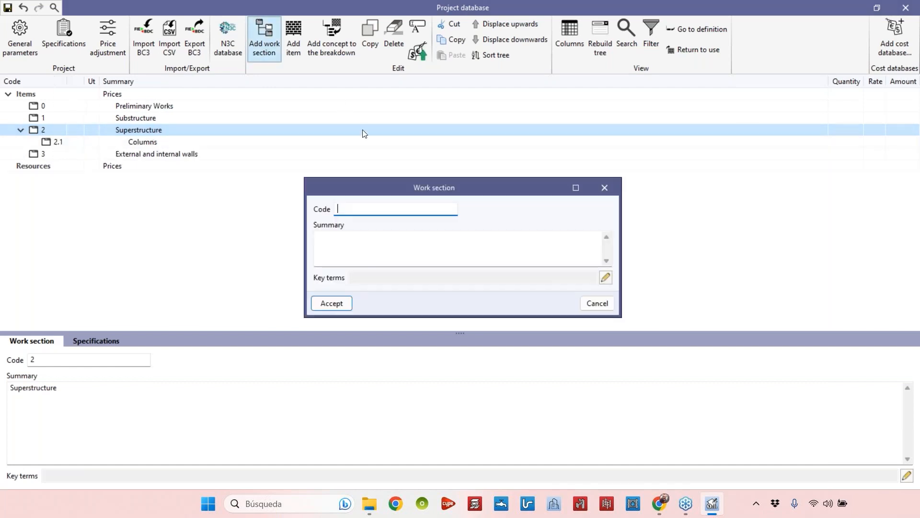
pyautogui.write('Beams')
pyautogui.click(345, 302)
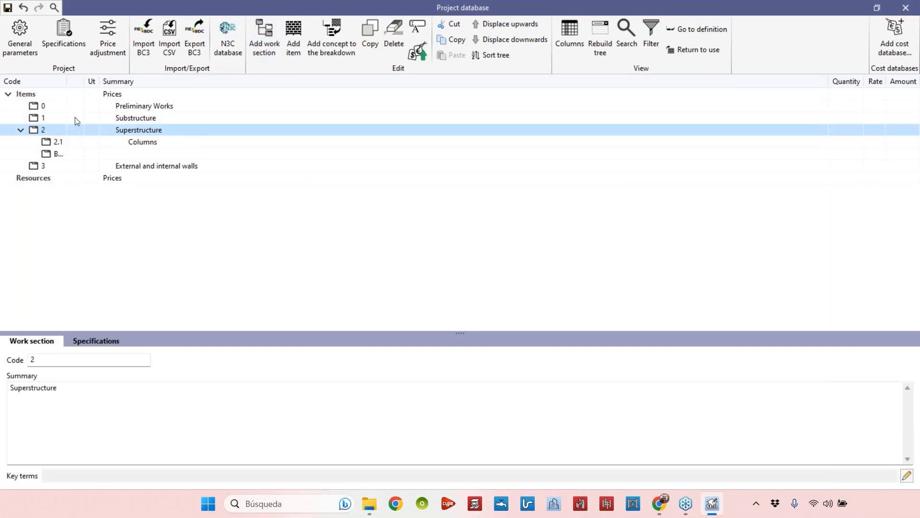
# Give the Beams sub-section code 2.2 and summary Beams
pyautogui.click(50, 154)
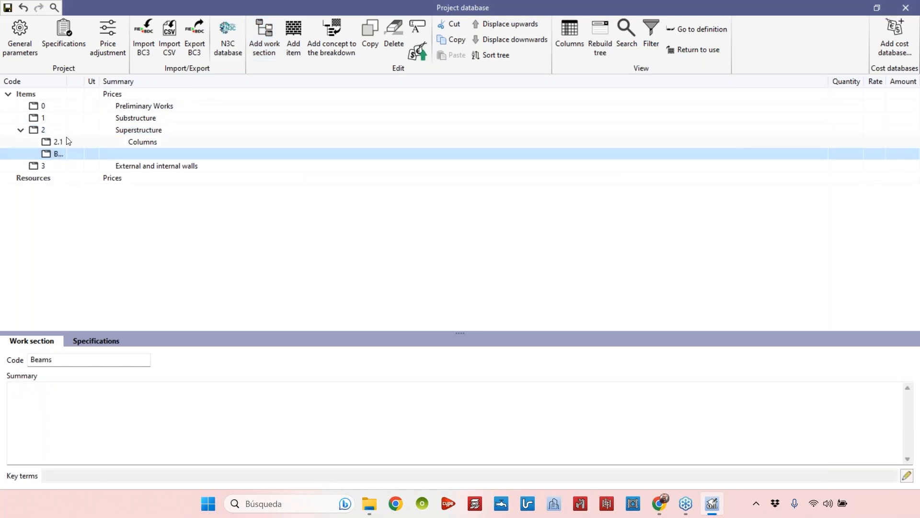
pyautogui.moveTo(67, 83); pyautogui.dragTo(129, 90)
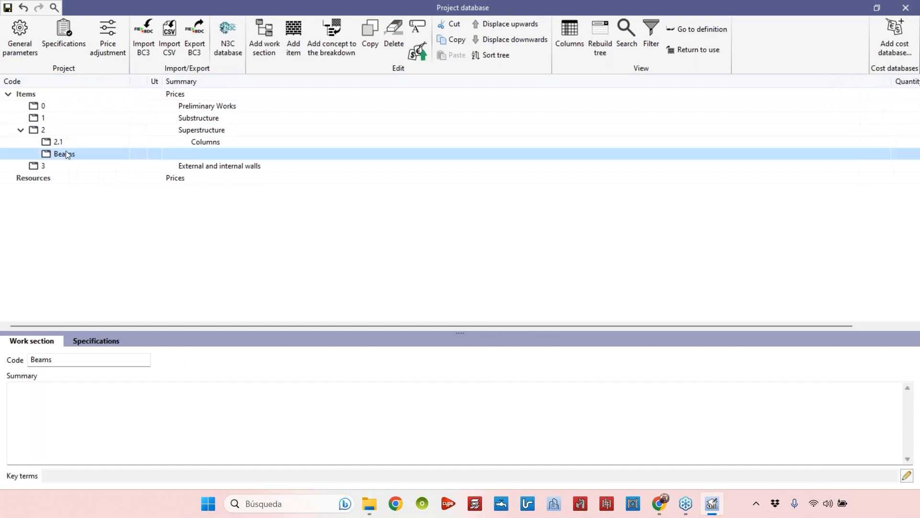
pyautogui.click(78, 391)
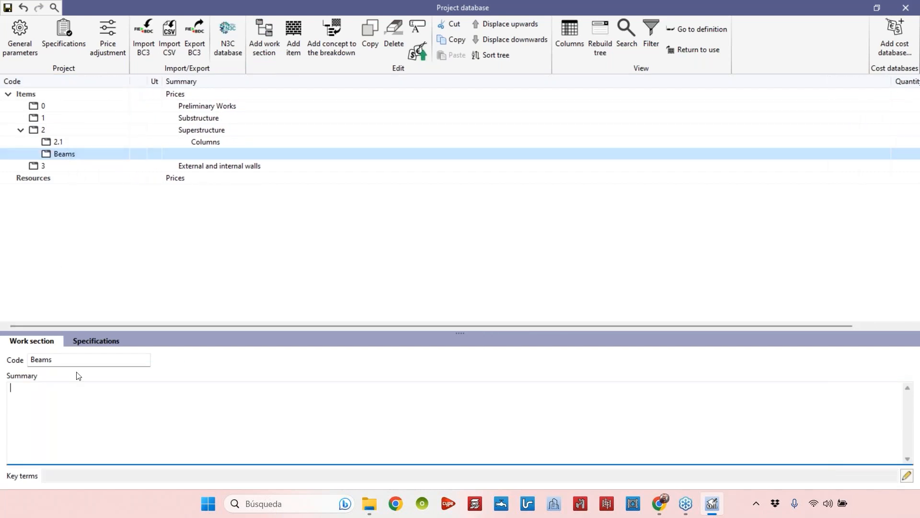
pyautogui.doubleClick(51, 358)
pyautogui.hotkey('ctrl', 'c')
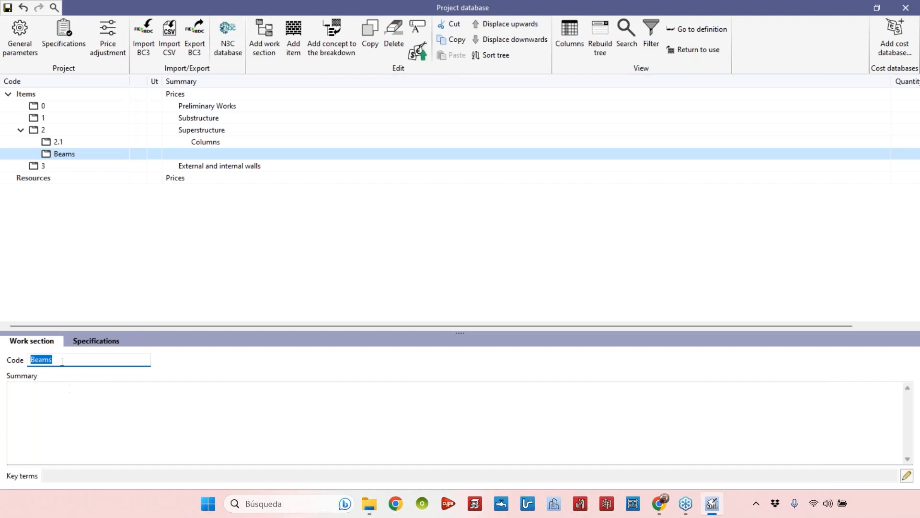
pyautogui.click(67, 391)
pyautogui.hotkey('ctrl', 'v')
pyautogui.doubleClick(52, 359)
pyautogui.write('2.')
pyautogui.press('BackSpace')
pyautogui.press('BackSpace')
pyautogui.write('2.2')
# Examine the Columns and Beams sub-sections under Superstructure
pyautogui.click(200, 143)
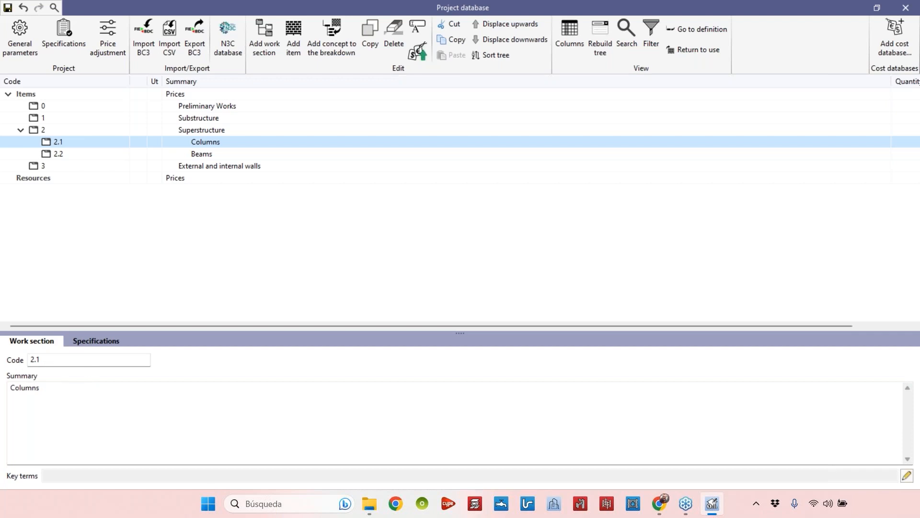
pyautogui.click(58, 154)
pyautogui.click(55, 140)
pyautogui.click(56, 153)
pyautogui.click(55, 140)
pyautogui.click(48, 156)
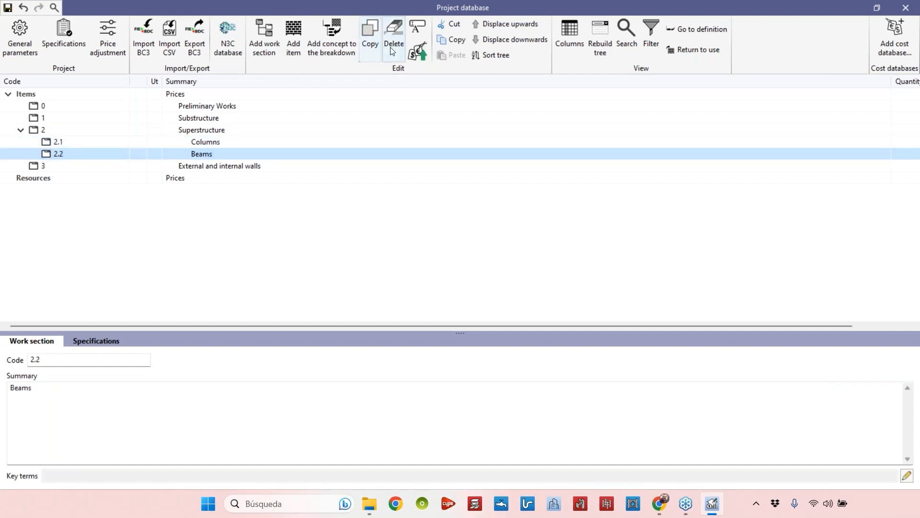
pyautogui.click(56, 144)
pyautogui.click(58, 154)
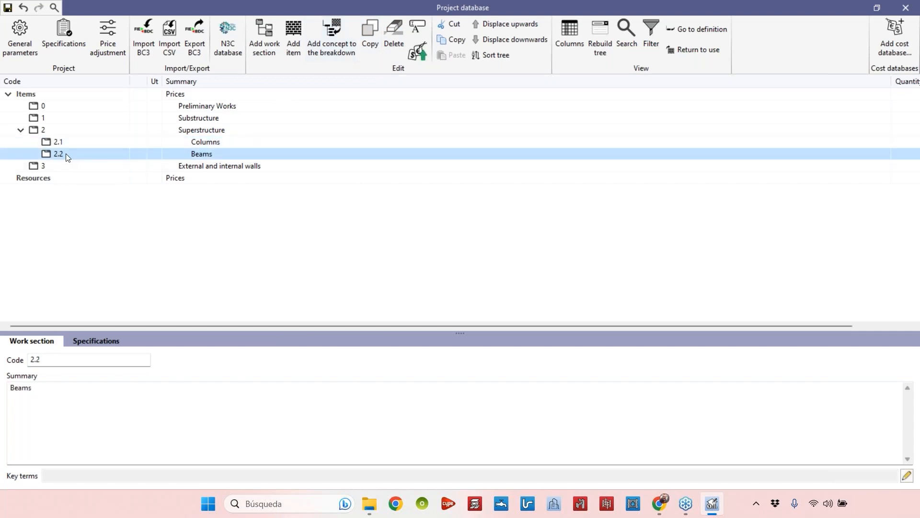
# Copy the Beams sub-section and give the copy code 2.3 and summary Slabs
pyautogui.click(372, 47)
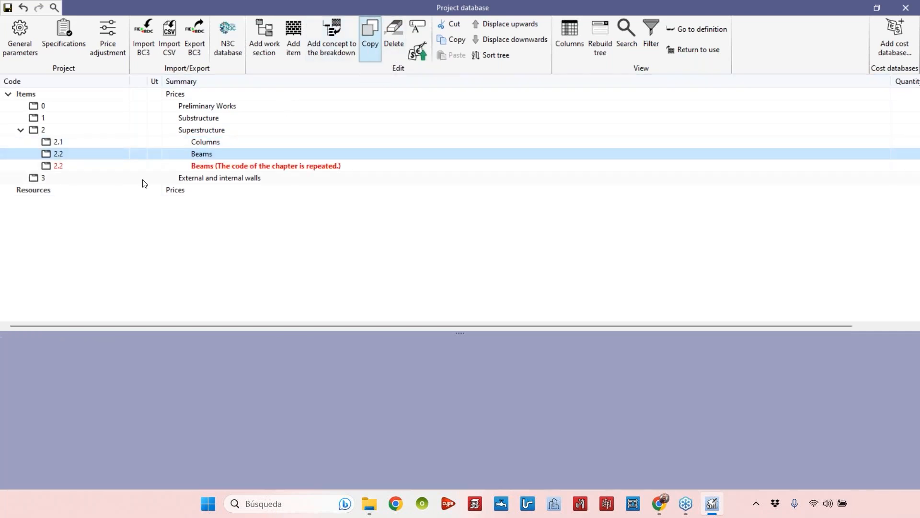
pyautogui.click(71, 166)
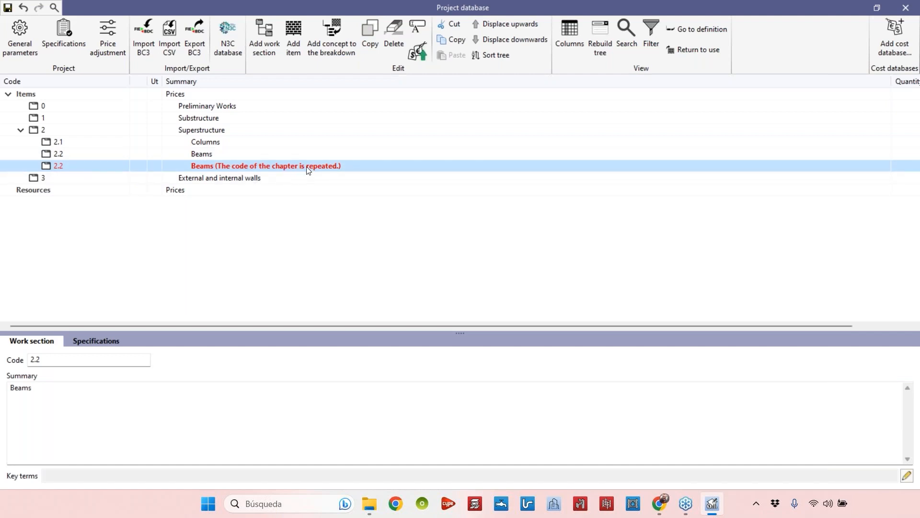
pyautogui.click(70, 359)
pyautogui.write('3')
pyautogui.press('Tab')
pyautogui.write('Slabs')
# Review the Columns, Beams and Slabs sub-sections under Superstructure
pyautogui.click(212, 154)
pyautogui.click(207, 164)
pyautogui.click(217, 154)
pyautogui.click(219, 143)
pyautogui.click(218, 154)
pyautogui.click(219, 166)
pyautogui.click(216, 156)
pyautogui.click(214, 166)
pyautogui.click(209, 154)
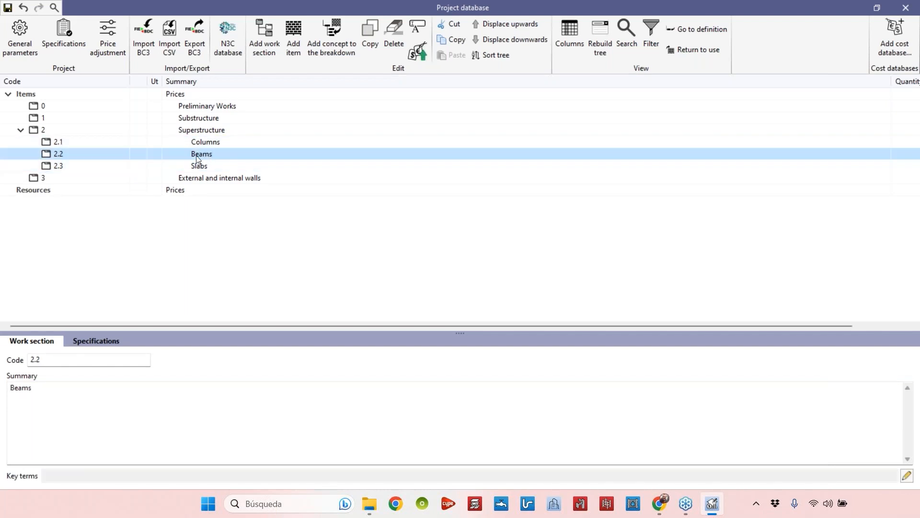
# Copy work section 3 and give the copy code 4 and summary Insulation and waterproofing
pyautogui.click(84, 176)
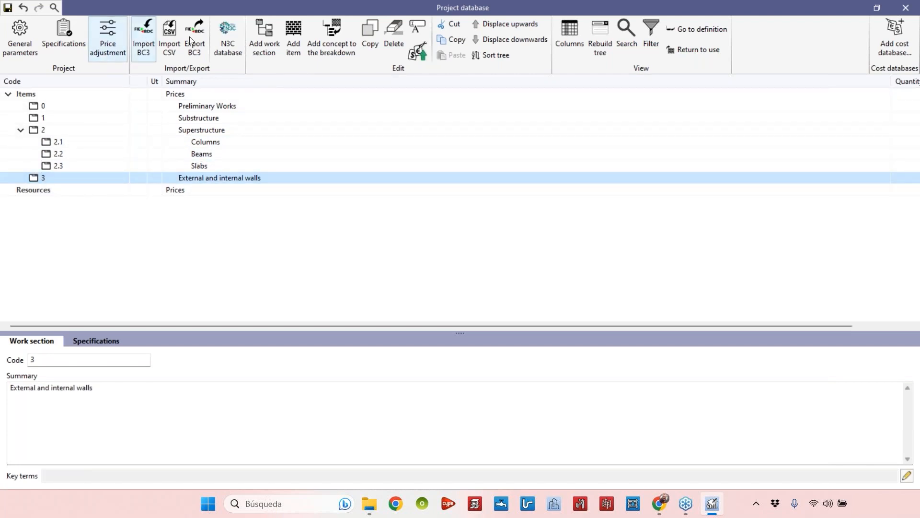
pyautogui.click(370, 33)
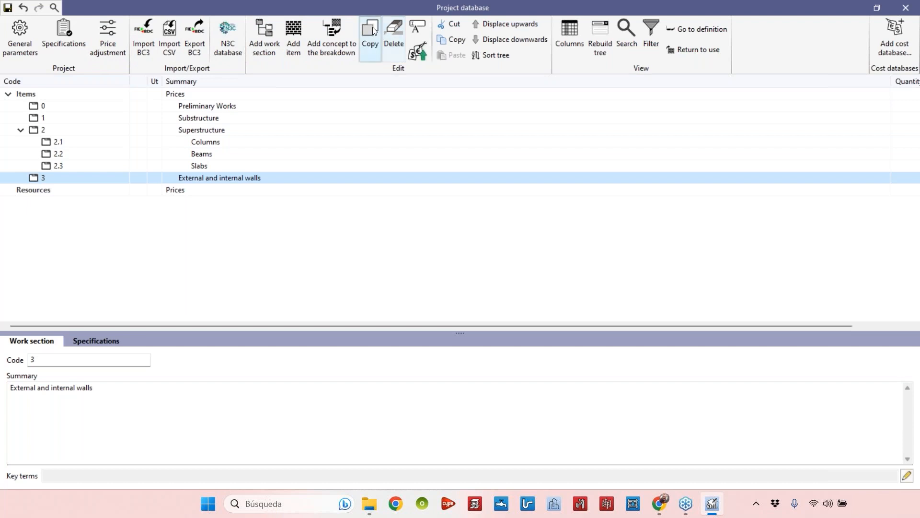
pyautogui.doubleClick(60, 361)
pyautogui.write('4')
pyautogui.moveTo(138, 433); pyautogui.dragTo(13, 396)
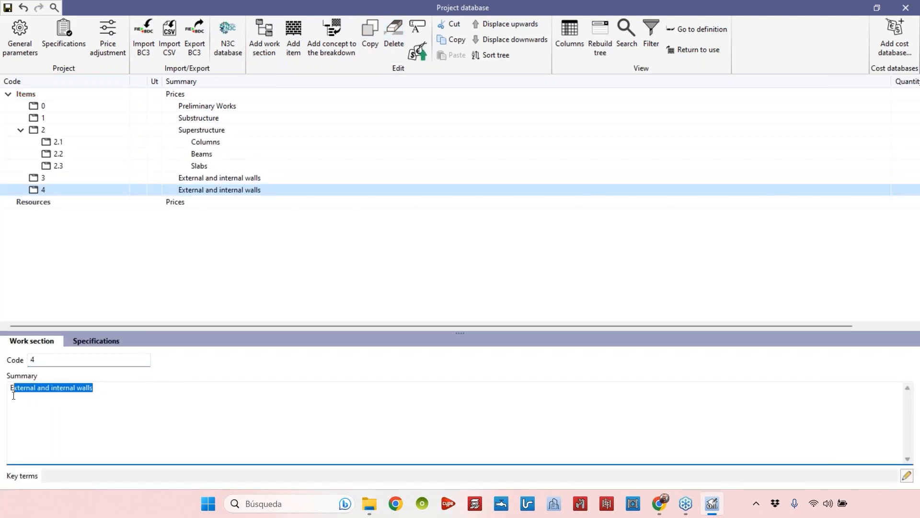
pyautogui.press('BackSpace')
pyautogui.write('Insula')
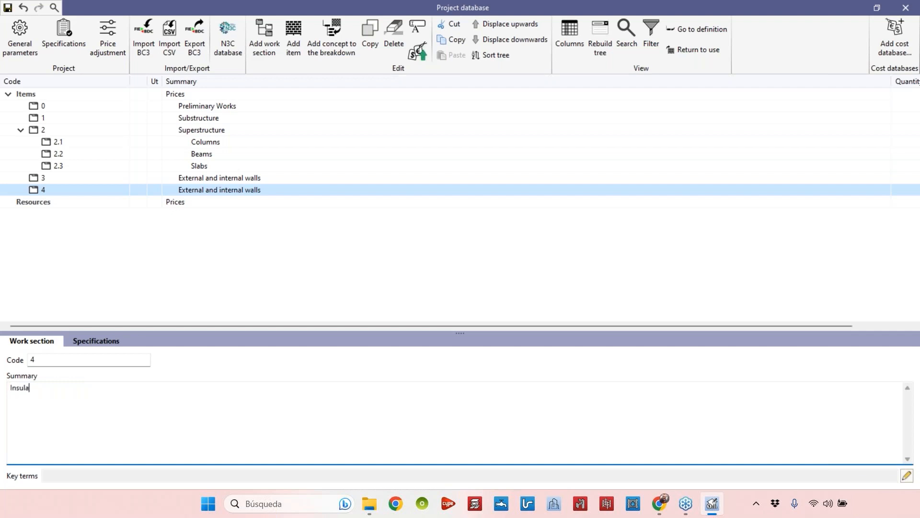
pyautogui.write('tion and waterpor')
pyautogui.press('BackSpace')
pyautogui.write('rof')
pyautogui.press('BackSpace')
pyautogui.write('ing')
pyautogui.press('BackSpace')
pyautogui.press('BackSpace')
pyautogui.press('BackSpace')
pyautogui.press('BackSpace')
pyautogui.write('fing')
pyautogui.click(107, 178)
pyautogui.click(47, 190)
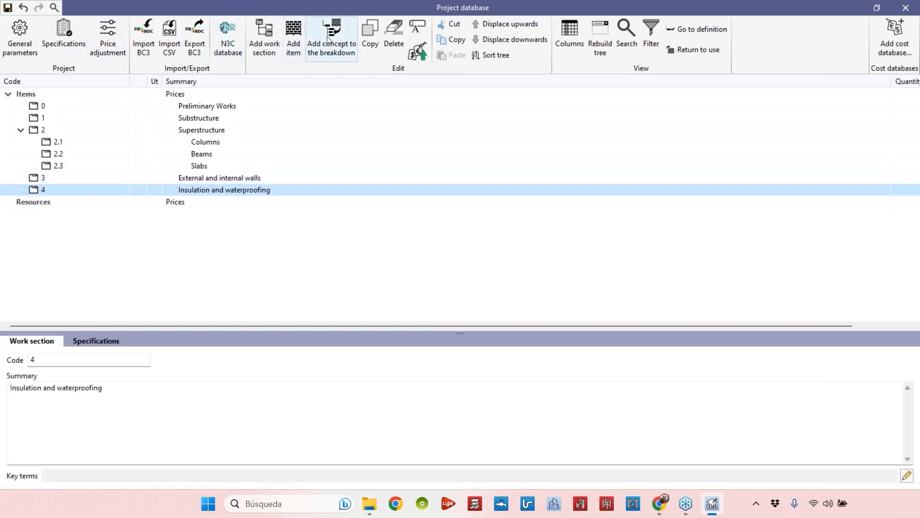
# Copy work section 4 and give the copy code 5 and summary Roofs
pyautogui.click(378, 38)
pyautogui.click(84, 202)
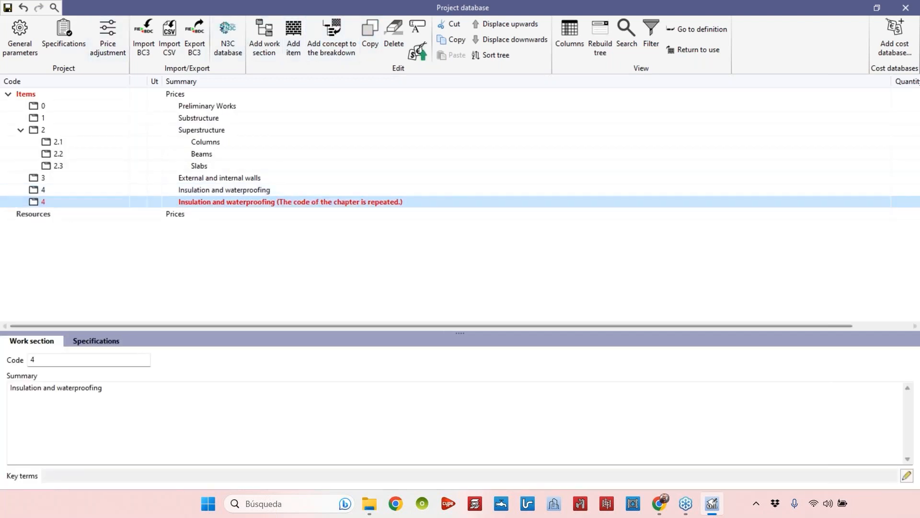
pyautogui.write('5')
pyautogui.press('Tab')
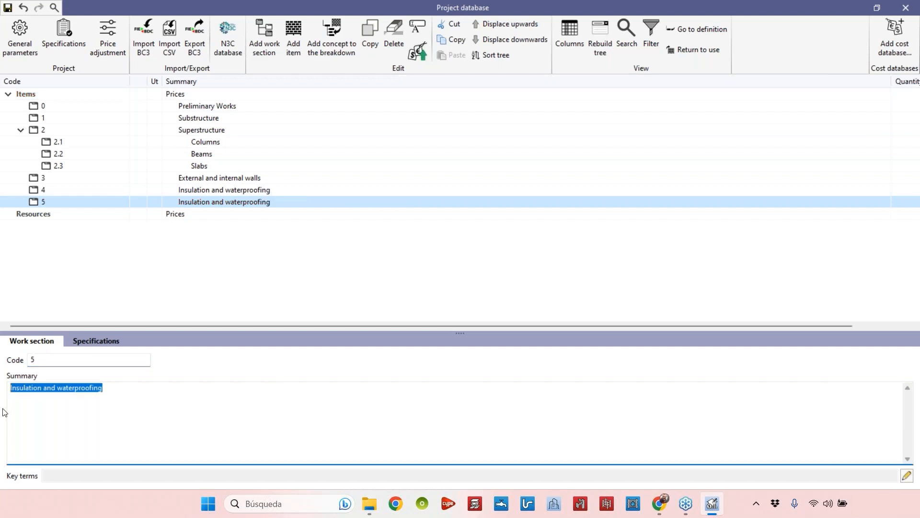
pyautogui.write('Roofs')
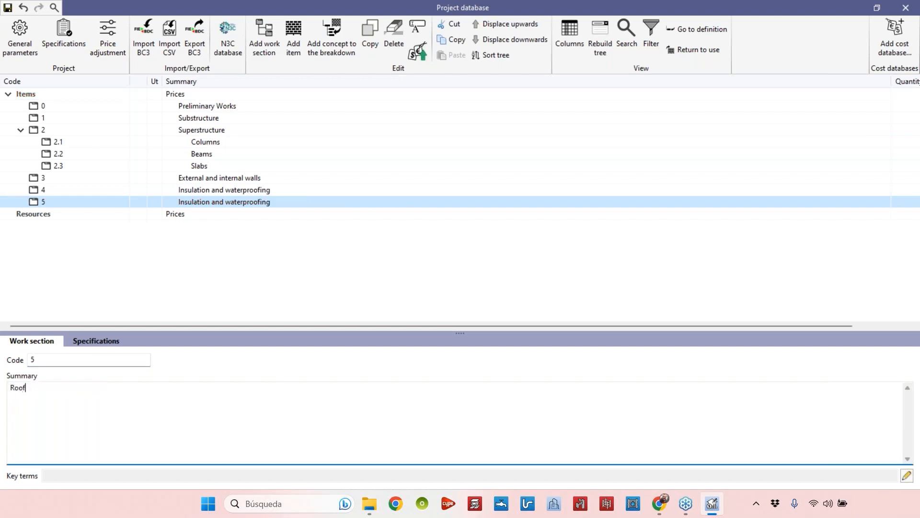
pyautogui.click(55, 190)
pyautogui.click(50, 203)
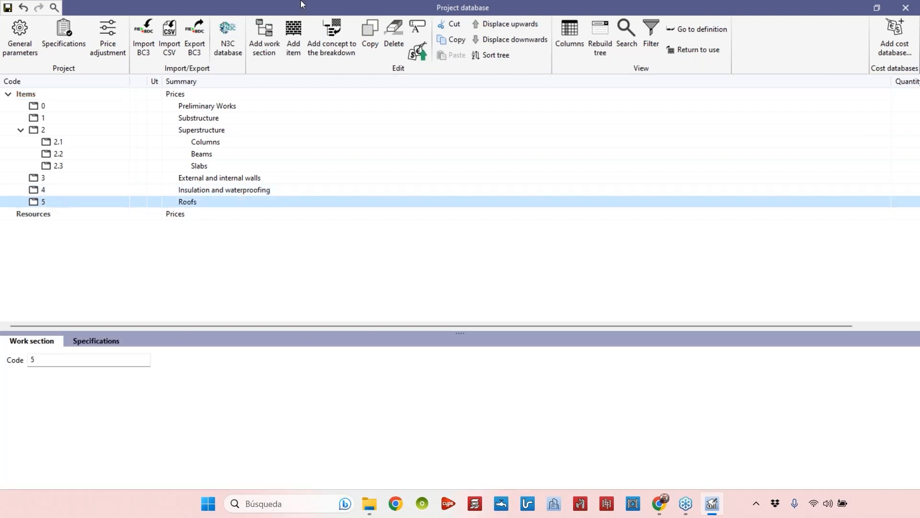
# Copy work section 5 and give the copy code 6 and summary Internal finishes
pyautogui.click(370, 36)
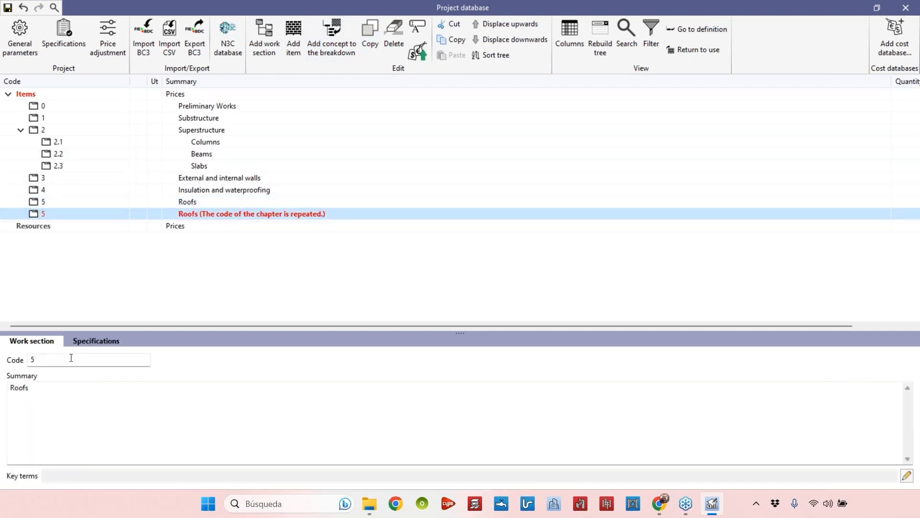
pyautogui.doubleClick(68, 359)
pyautogui.write('6')
pyautogui.press('Tab')
pyautogui.write('Internal finishes')
pyautogui.click(88, 154)
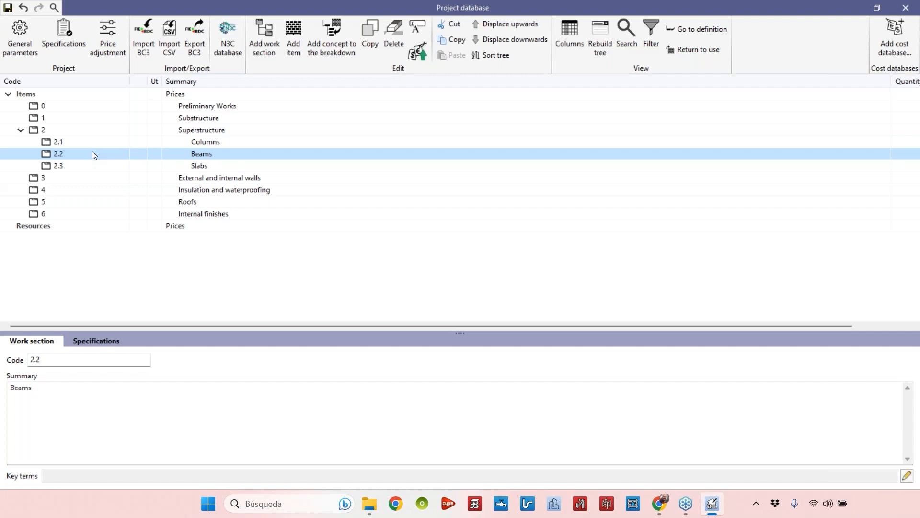
# Start a new item under Columns with code RCC001, unit m3 and type Materials
pyautogui.click(50, 142)
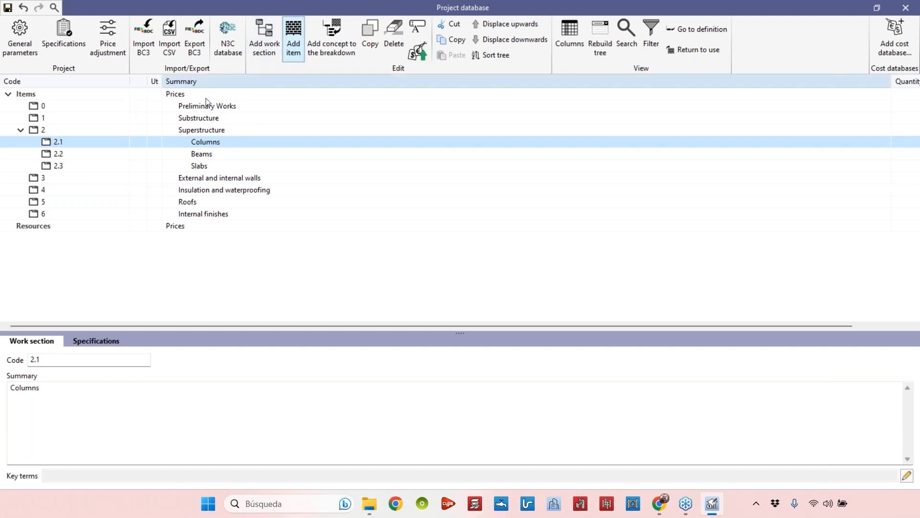
pyautogui.click(289, 42)
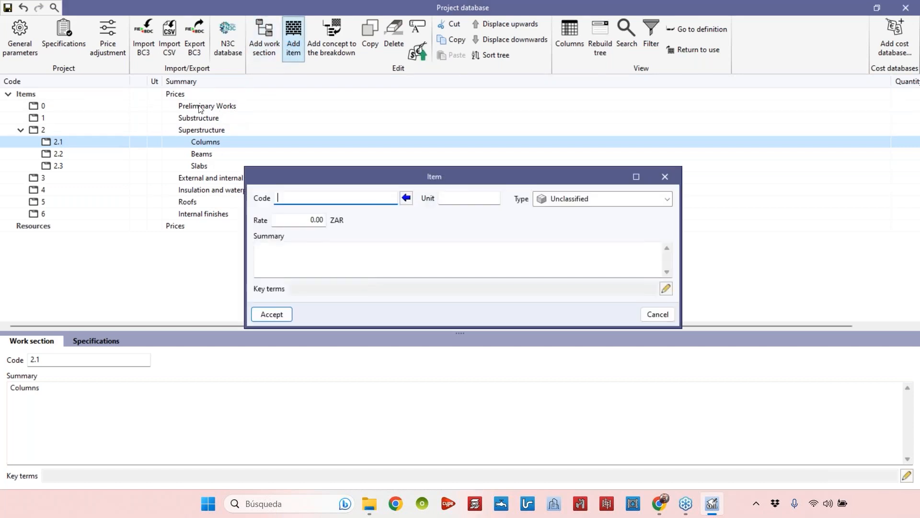
pyautogui.write('RCC001')
pyautogui.click(443, 201)
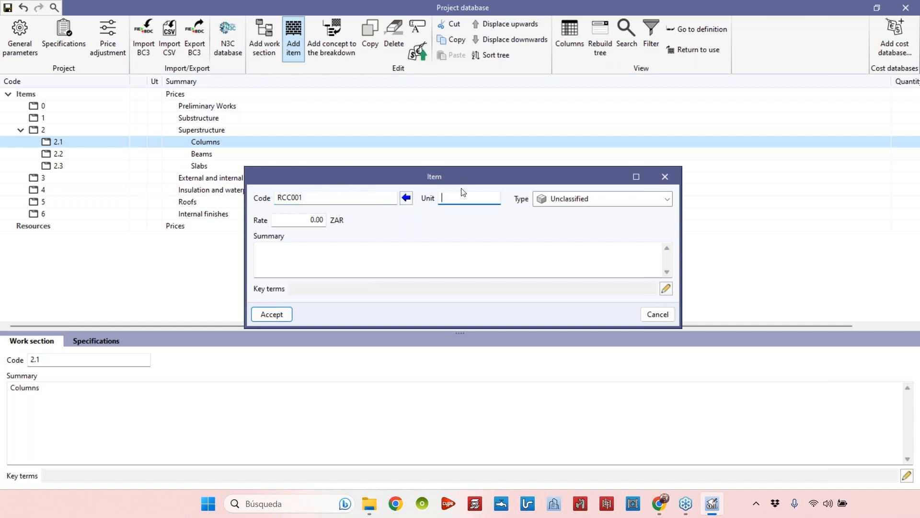
pyautogui.write('m3')
pyautogui.click(592, 199)
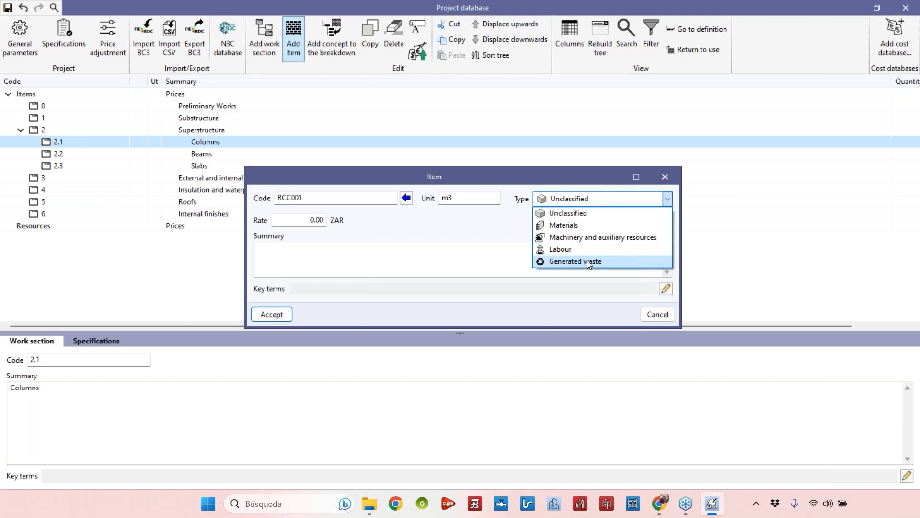
pyautogui.click(593, 225)
# Set the item's rate to 5888 ZAR and summary to 'Reinforced concrete columns, cast in place, squared, 30x30 cm', then accept
pyautogui.click(484, 257)
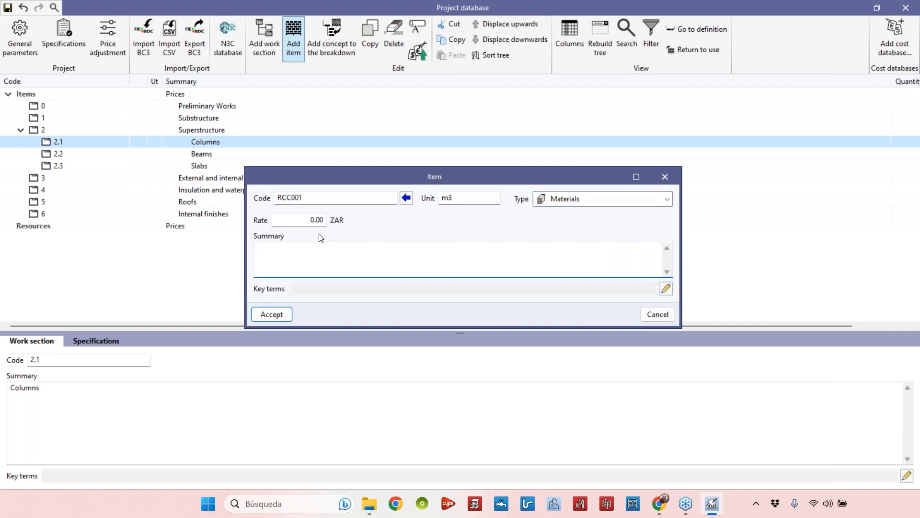
pyautogui.click(310, 219)
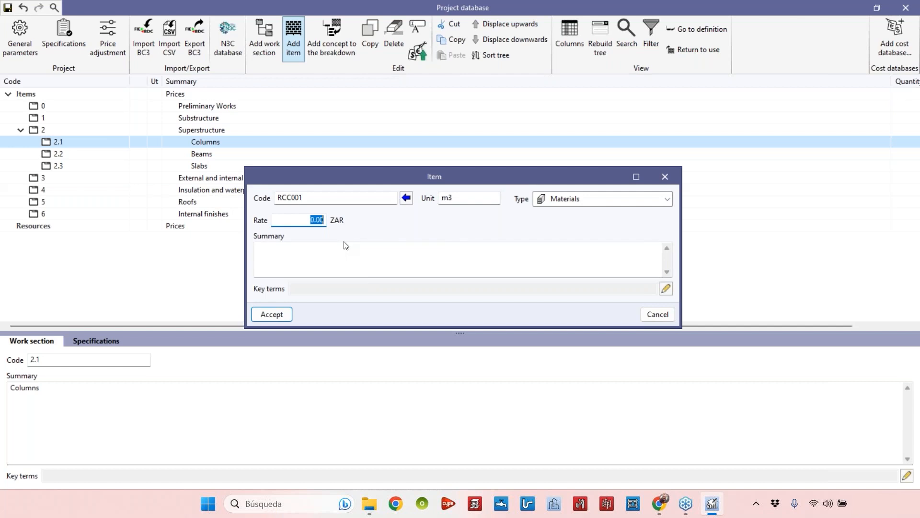
pyautogui.write('5888')
pyautogui.click(336, 245)
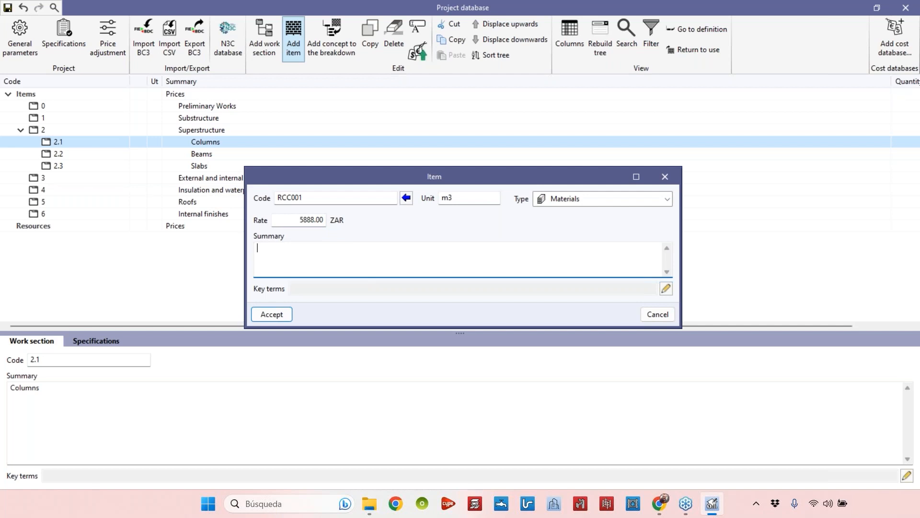
pyautogui.write('Reinforced concrete columns')
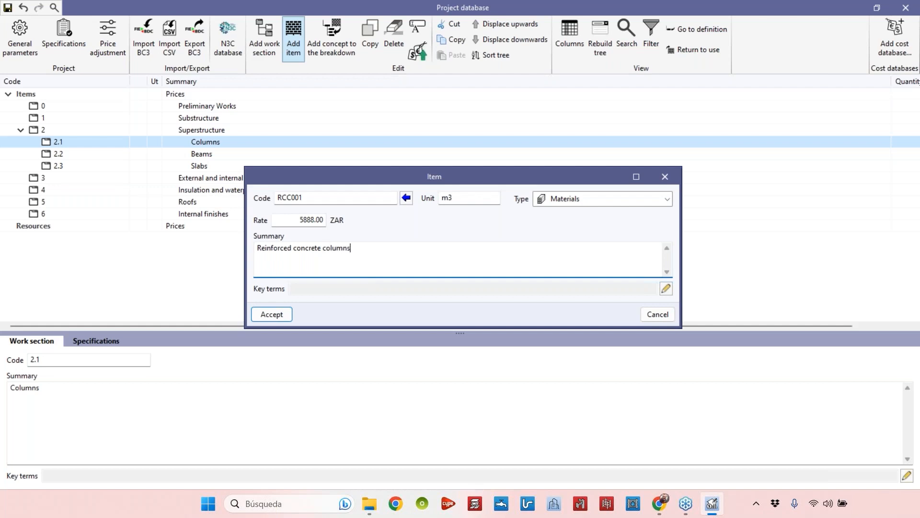
pyautogui.write(', cast in place, squared, 30x30 cm')
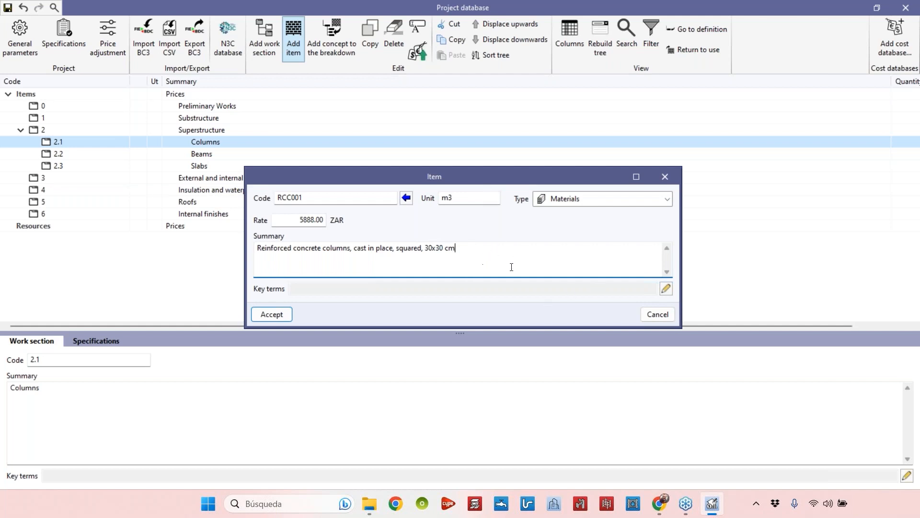
pyautogui.click(277, 317)
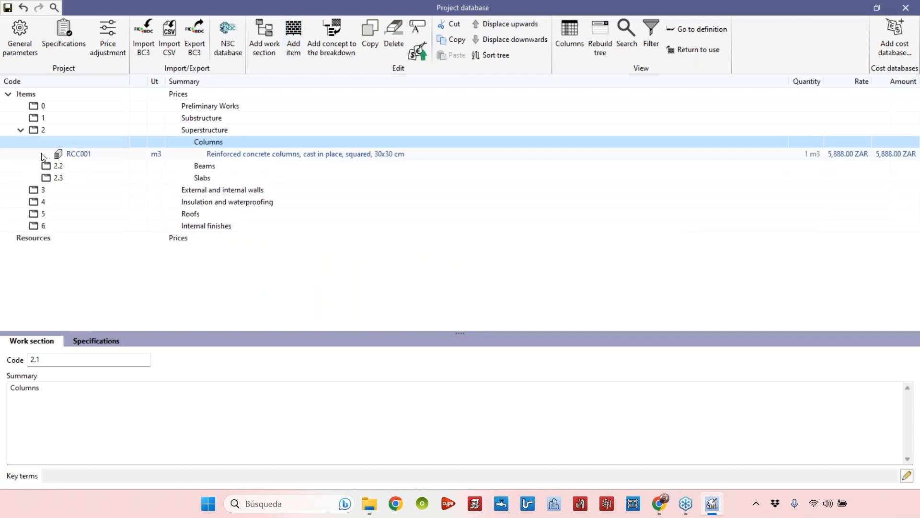
# Change the RCC001 summary to 'Reinforced concrete column, cast in place, squared, 30x30 cm.'
pyautogui.click(79, 154)
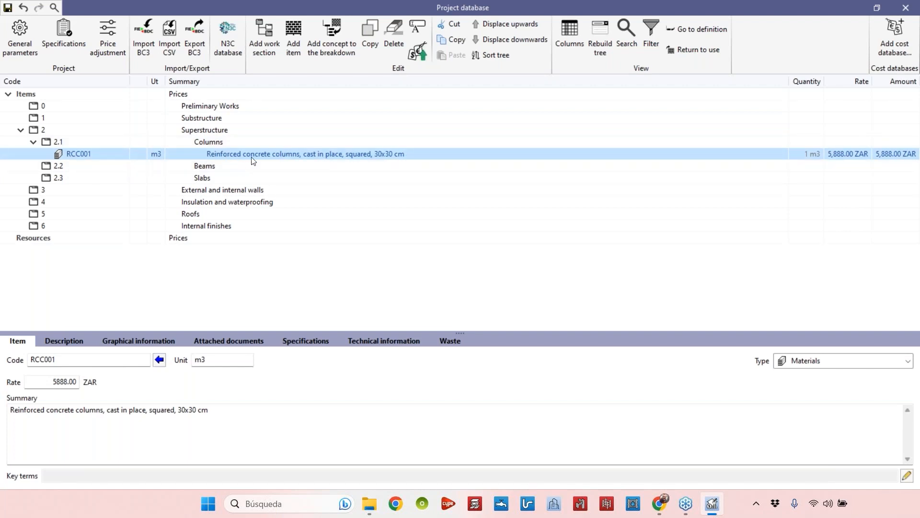
pyautogui.click(239, 411)
pyautogui.write('.')
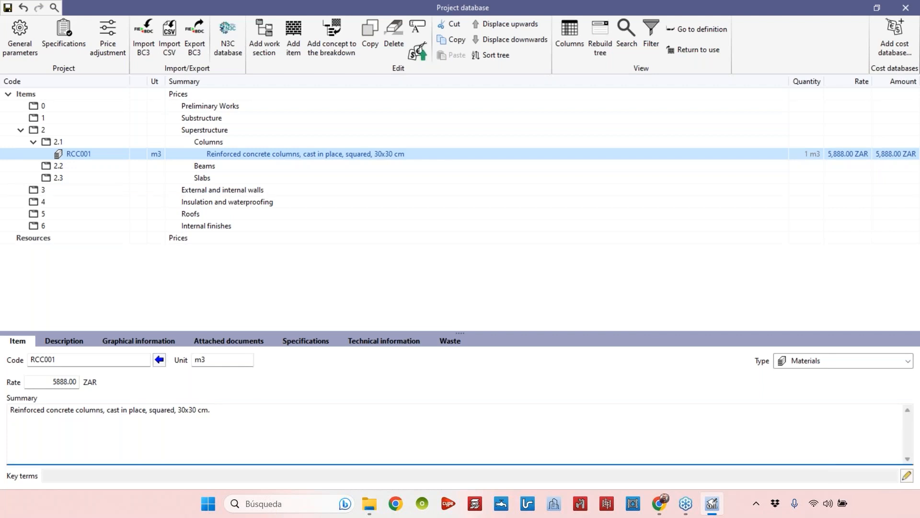
pyautogui.click(103, 411)
pyautogui.press('BackSpace')
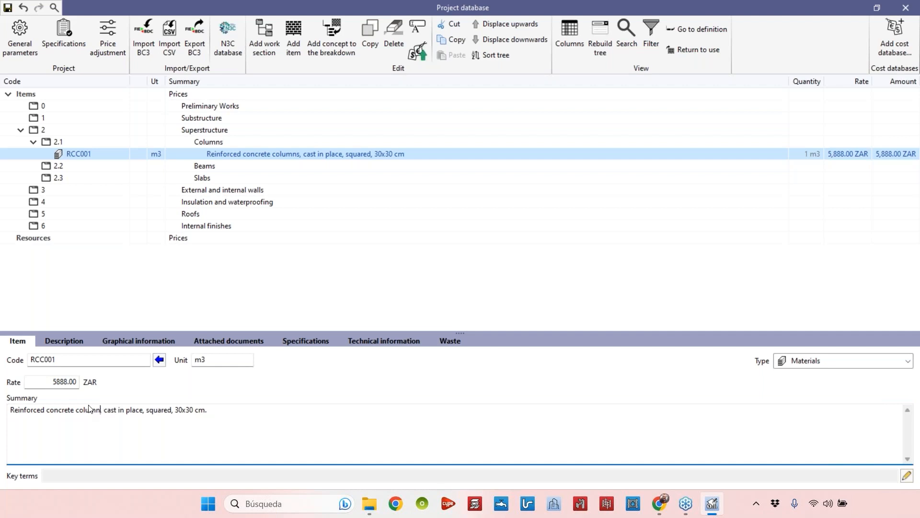
pyautogui.click(221, 409)
pyautogui.click(203, 360)
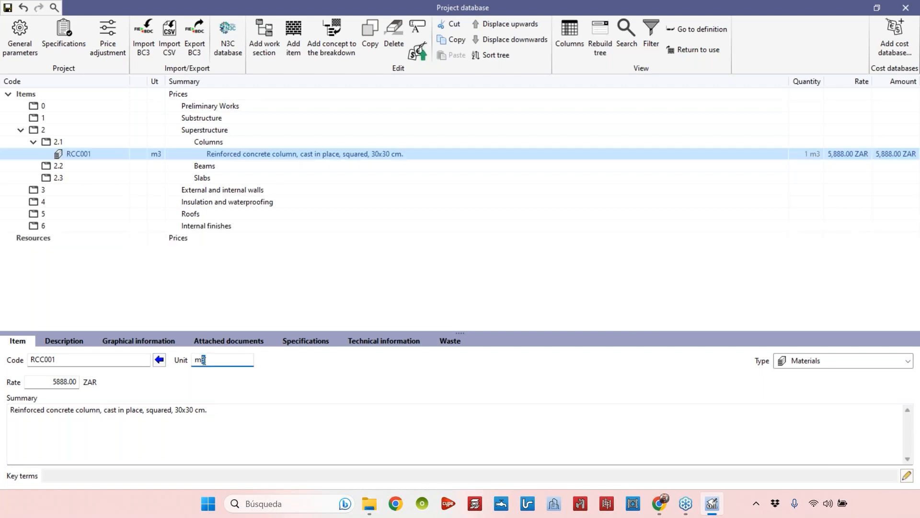
# Add a new resource under Resources with code MT001, unit m3 and type Materials
pyautogui.click(55, 383)
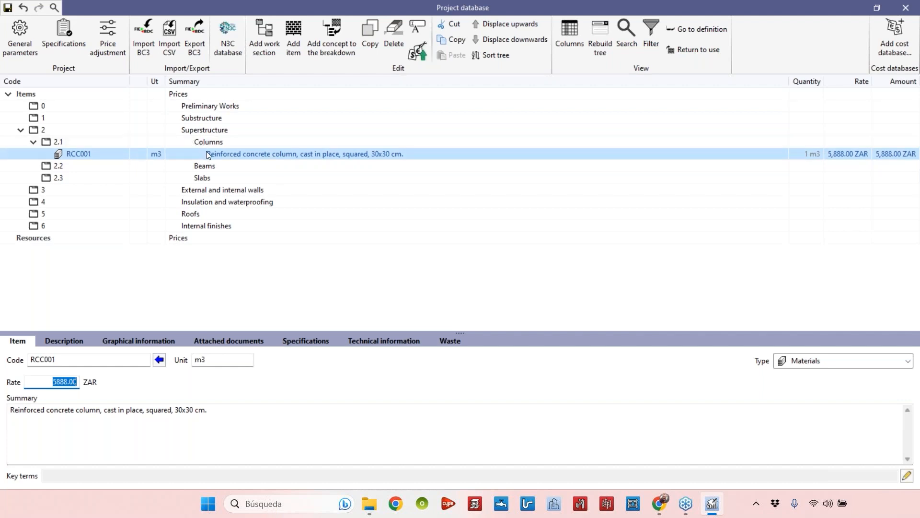
pyautogui.click(22, 238)
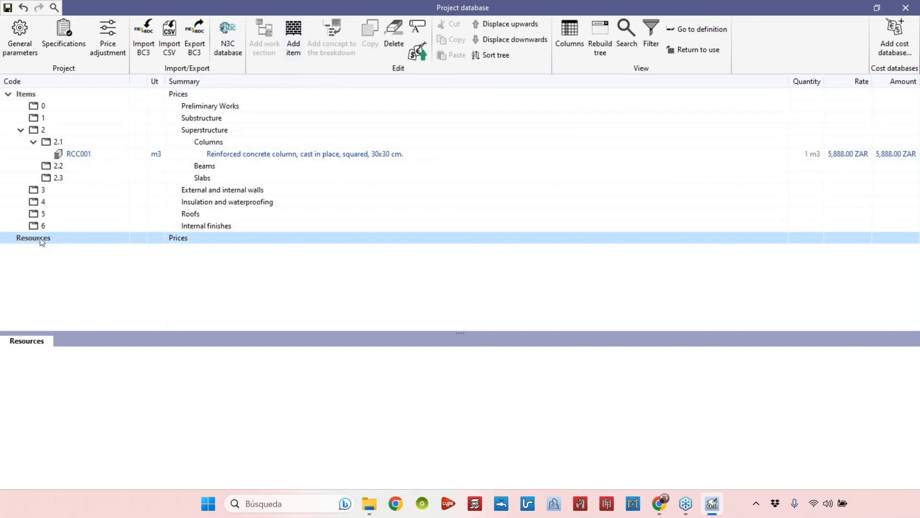
pyautogui.click(288, 42)
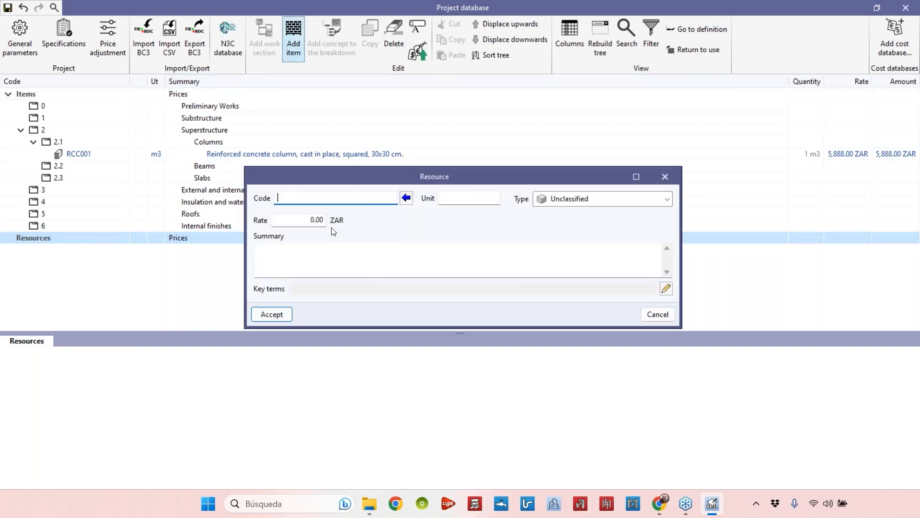
pyautogui.write('MT001')
pyautogui.click(446, 198)
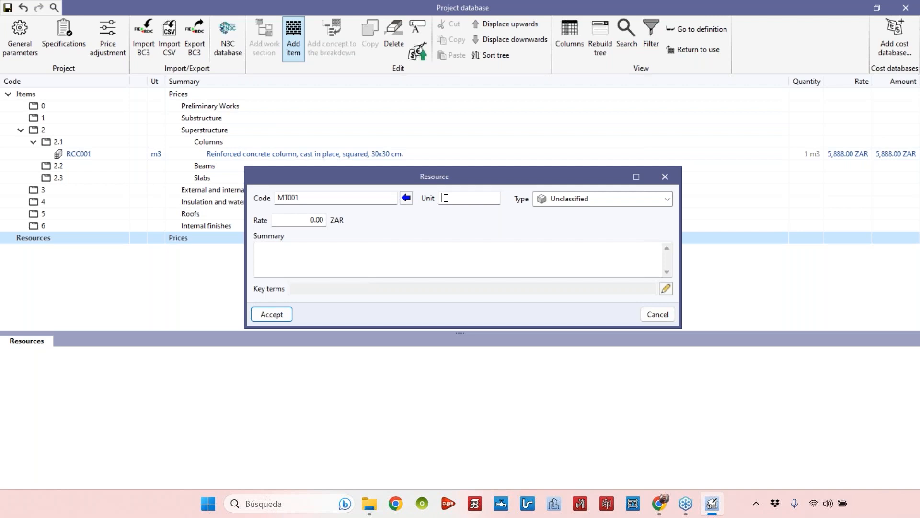
pyautogui.write('m3')
pyautogui.click(596, 201)
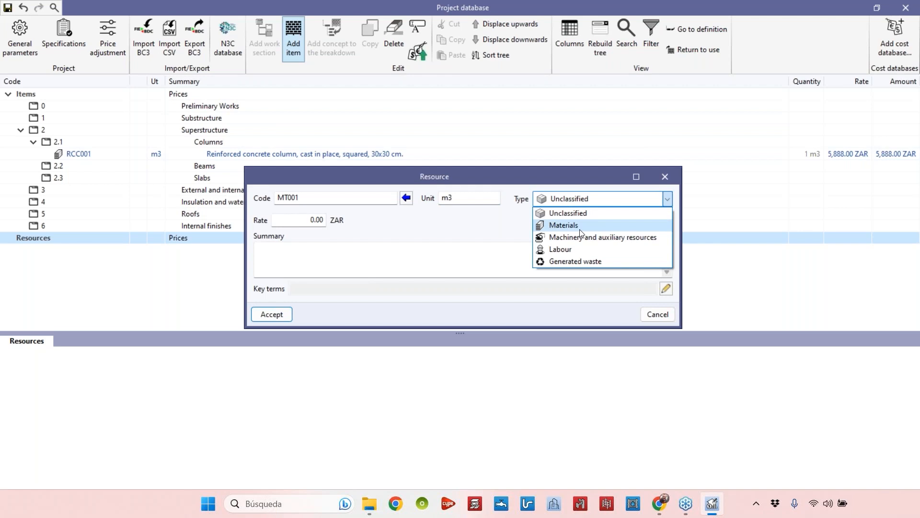
pyautogui.click(576, 226)
# Set the resource's rate to 1500 ZAR and summary to 'C20 Mpa ready mix concrete', then accept
pyautogui.moveTo(303, 220); pyautogui.dragTo(338, 223)
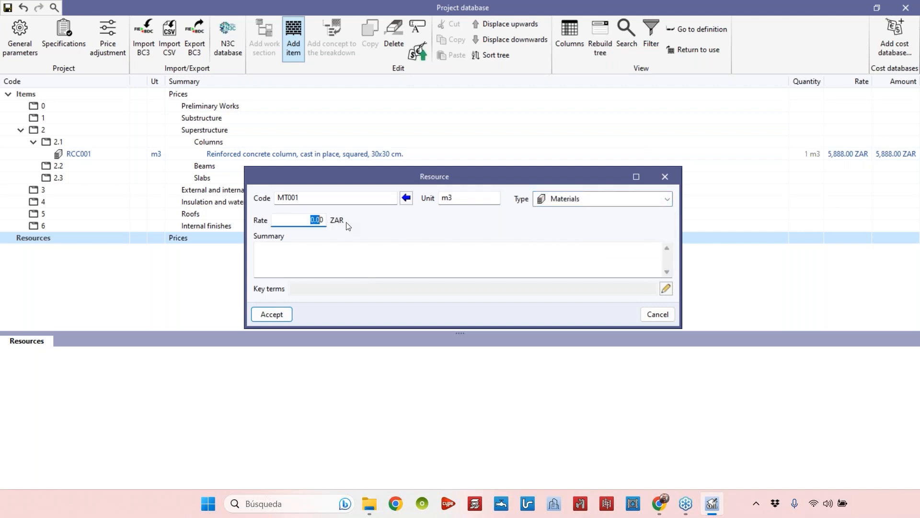
pyautogui.press('Right')
pyautogui.press('BackSpace')
pyautogui.press('BackSpace')
pyautogui.press('BackSpace')
pyautogui.press('BackSpace')
pyautogui.write('1500')
pyautogui.click(370, 250)
pyautogui.write('C')
pyautogui.write(' o')
pyautogui.press('BackSpace')
pyautogui.press('BackSpace')
pyautogui.write('20 Mpa ')
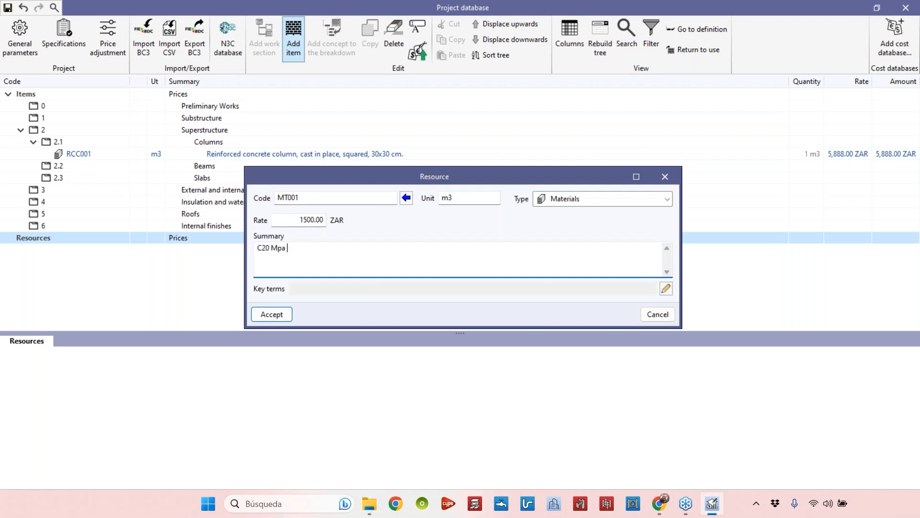
pyautogui.write('ready mix concrete')
pyautogui.click(272, 314)
# Add another resource under Resources with summary 'Steel reinforcemtn bars (B500)'
pyautogui.click(8, 239)
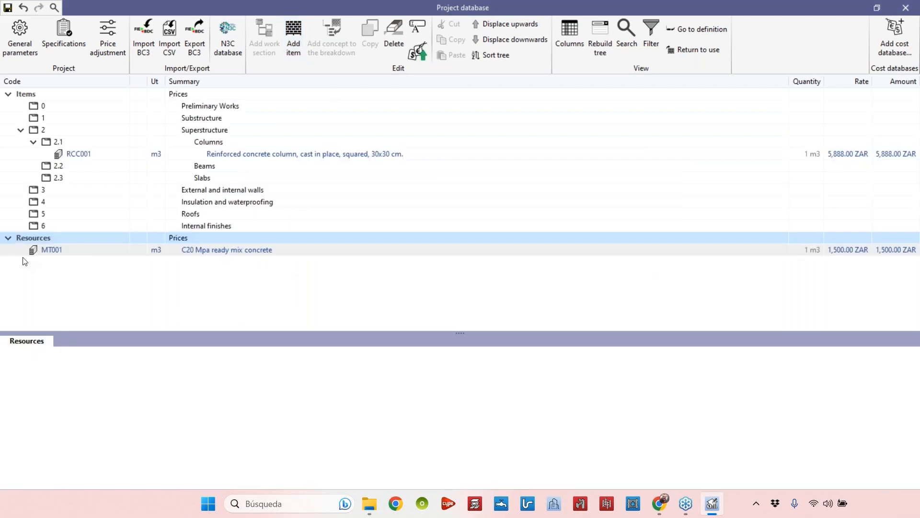
pyautogui.click(153, 251)
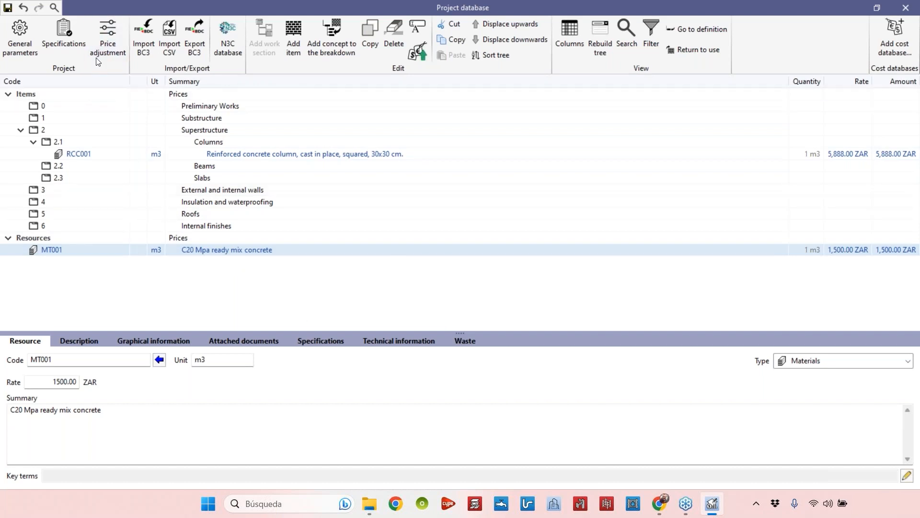
pyautogui.click(54, 239)
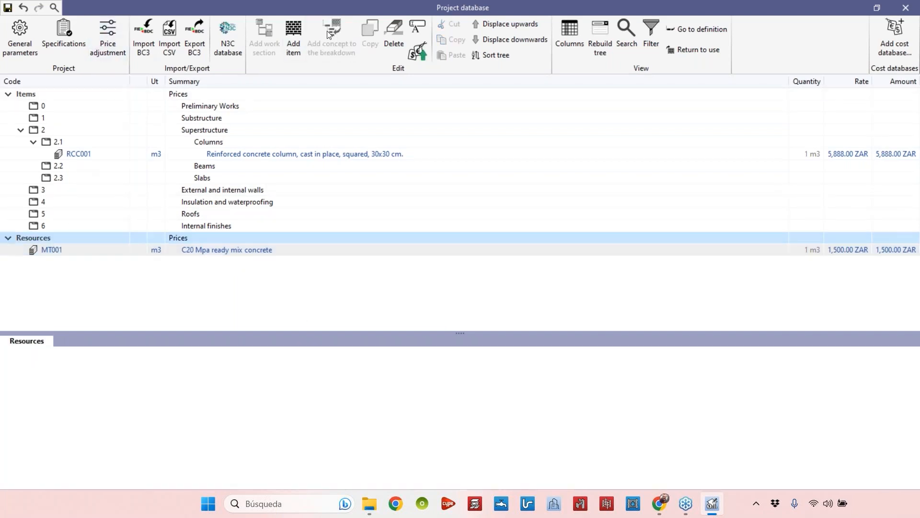
pyautogui.click(294, 39)
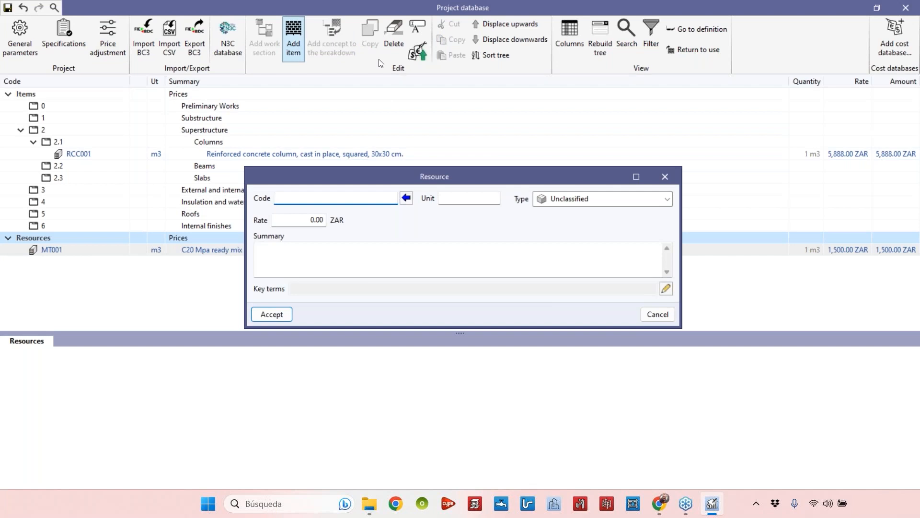
pyautogui.click(456, 260)
pyautogui.write('Steel reinformcemtn bat')
pyautogui.press('BackSpace')
pyautogui.write('rs (')
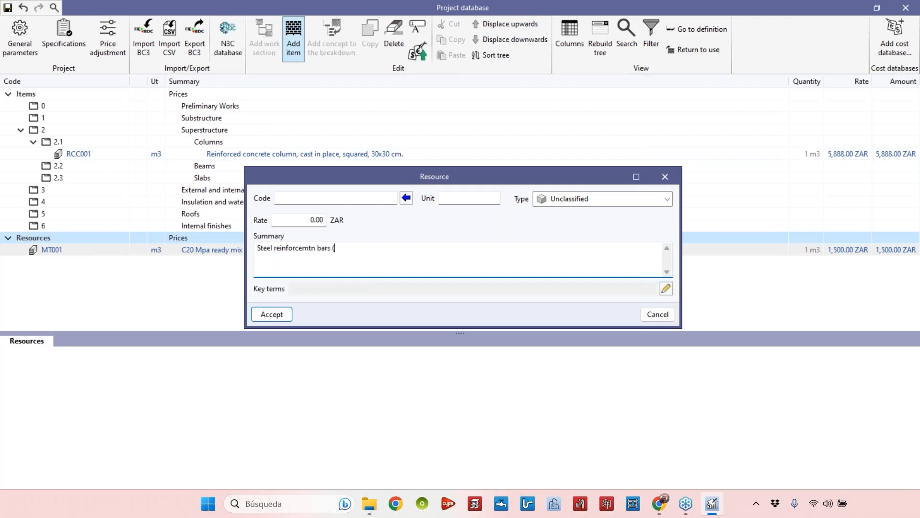
pyautogui.write('B500)')
# Give this resource code MT002, unit kg, type Materials and rate 32 ZAR, then accept
pyautogui.click(348, 199)
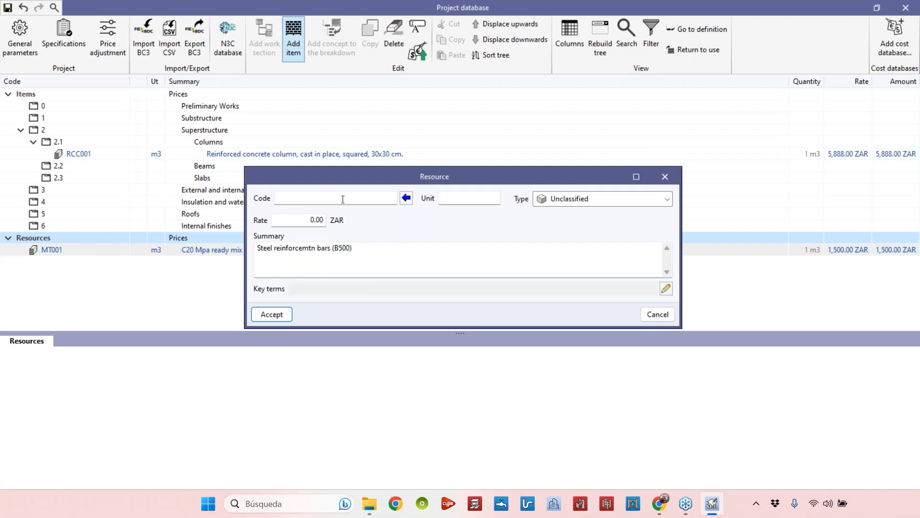
pyautogui.write('MT002')
pyautogui.click(494, 195)
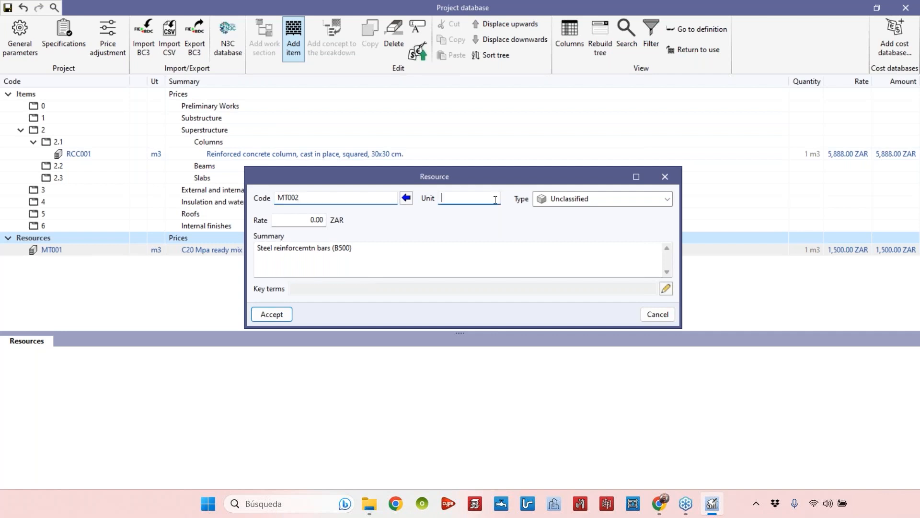
pyautogui.write('kg')
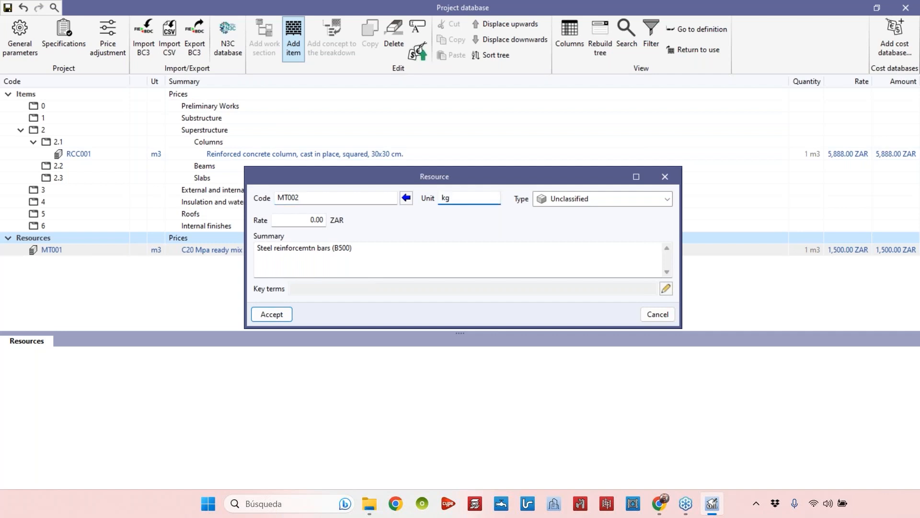
pyautogui.click(625, 199)
pyautogui.click(604, 221)
pyautogui.click(298, 221)
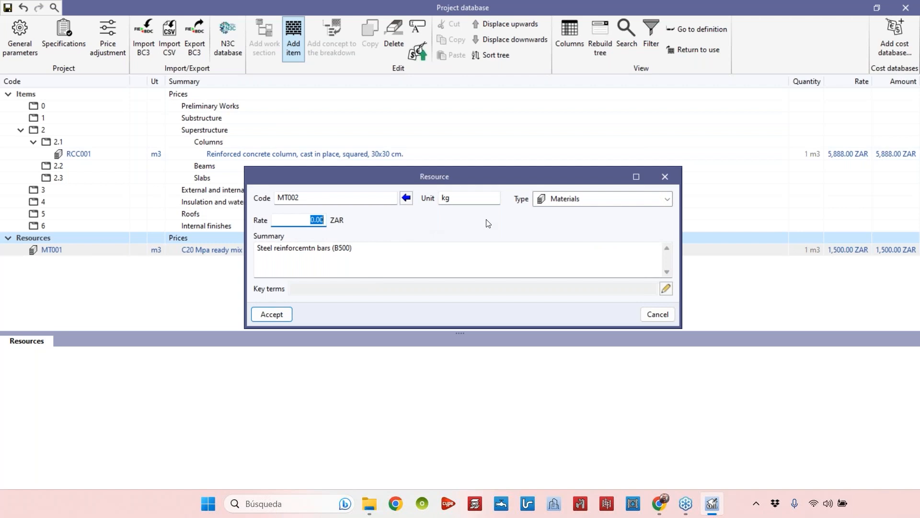
pyautogui.write('32')
pyautogui.click(450, 263)
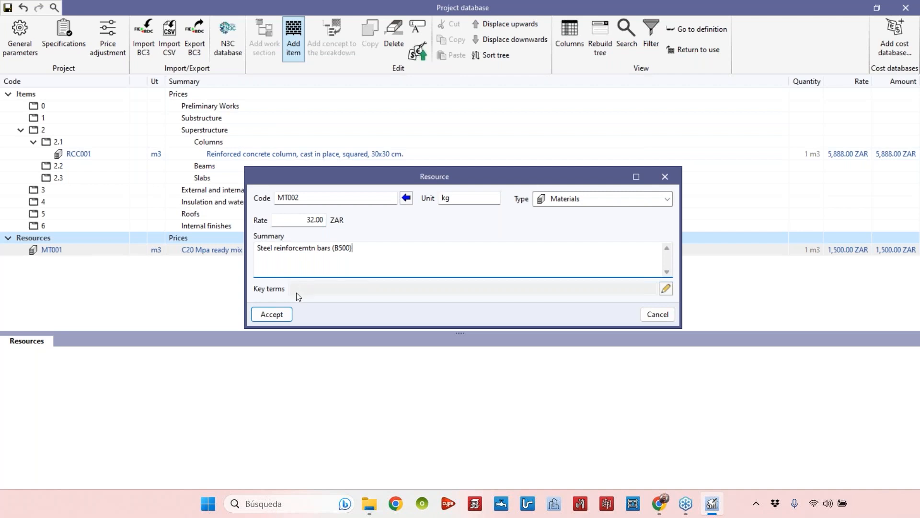
pyautogui.click(277, 315)
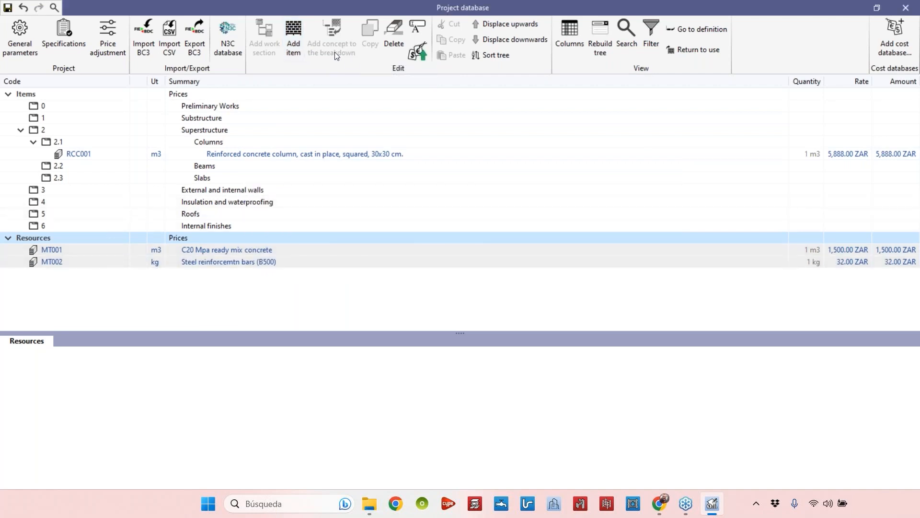
# Add a third resource with summary 'Formwork (Plywood)' and code MT003
pyautogui.click(294, 45)
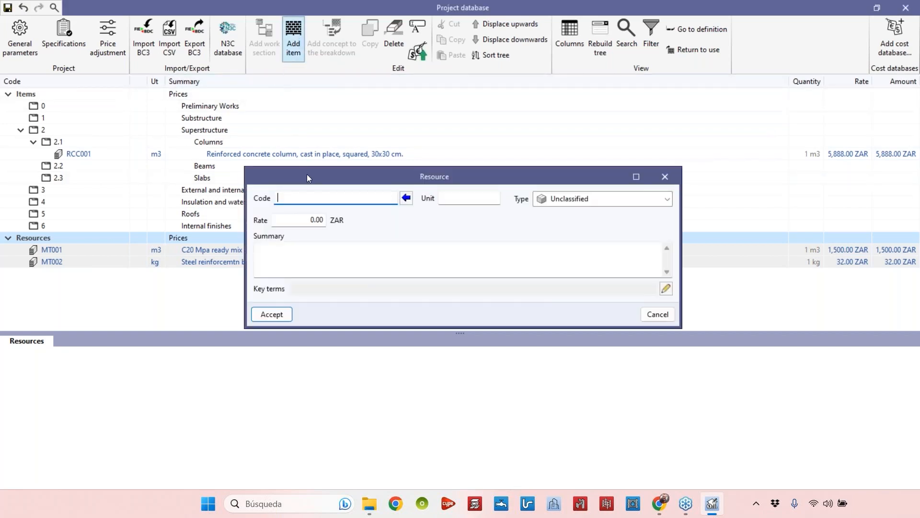
pyautogui.click(302, 267)
pyautogui.write('Formw')
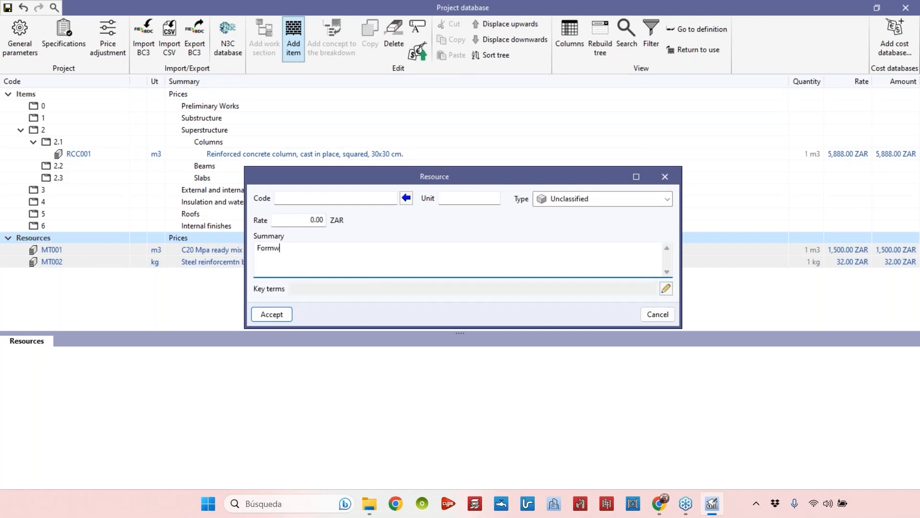
pyautogui.write('ork (Plywood)')
pyautogui.click(338, 199)
pyautogui.write('MT003')
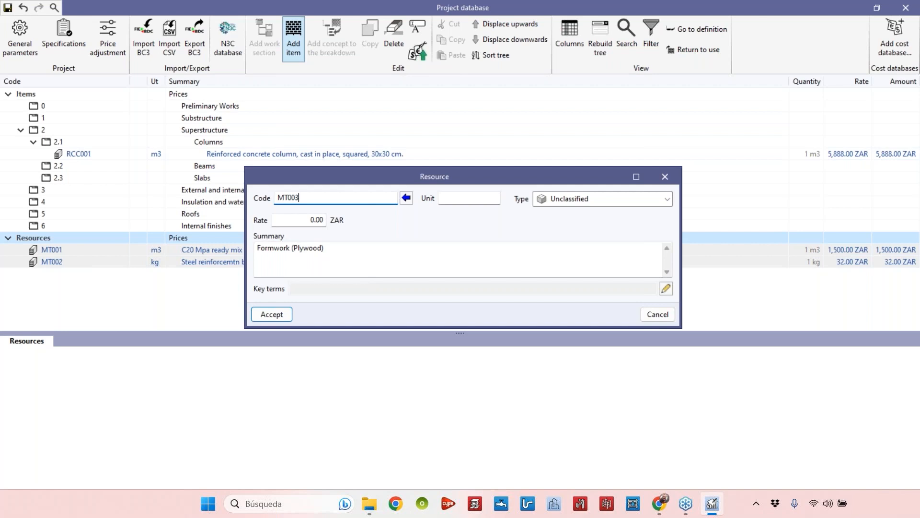
# Set the MT003 resource's unit to m2, type to Materials and rate to 500 ZAR, then accept
pyautogui.click(451, 196)
pyautogui.write('m2')
pyautogui.click(573, 202)
pyautogui.click(576, 227)
pyautogui.click(312, 220)
pyautogui.write('500')
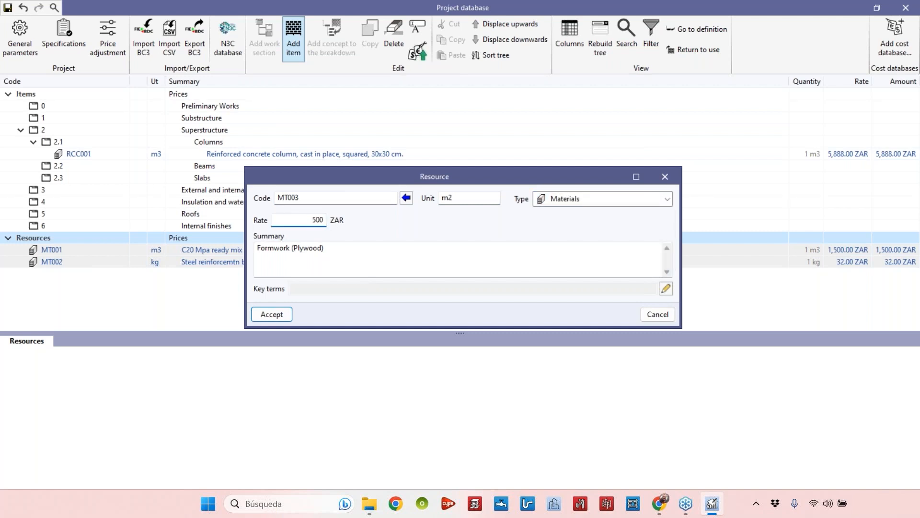
pyautogui.click(272, 314)
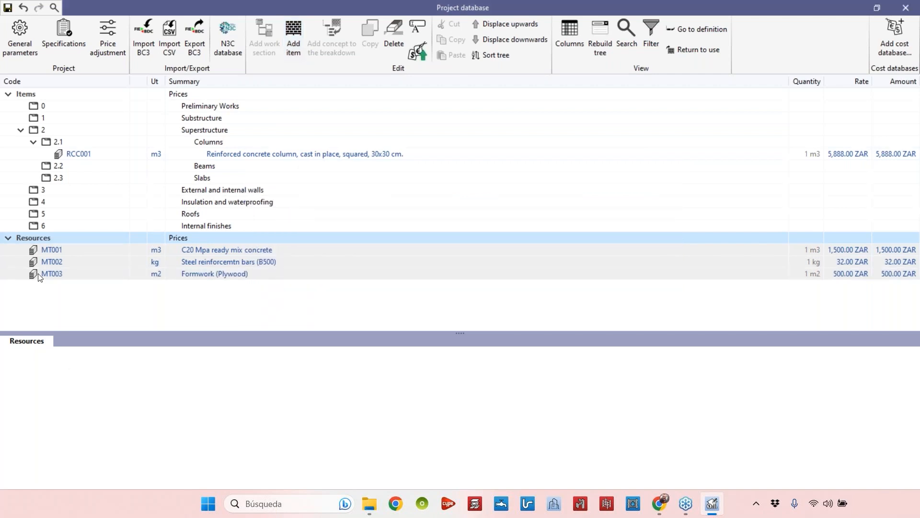
# Copy resource MT003 and give the copy code MT004
pyautogui.click(85, 275)
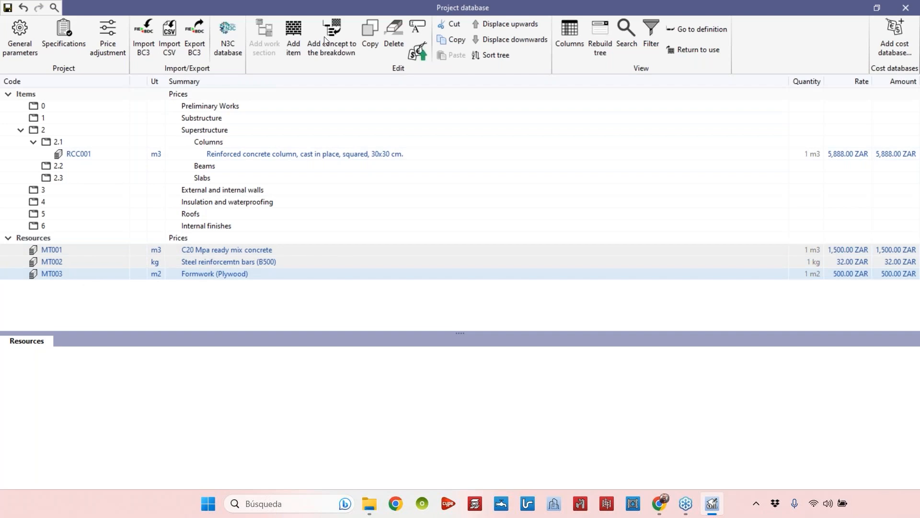
pyautogui.click(372, 42)
pyautogui.press('BackSpace')
pyautogui.write('4')
# Change MT004's summary to 'Formwork (Wood)' and its rate to 350 ZAR
pyautogui.click(114, 412)
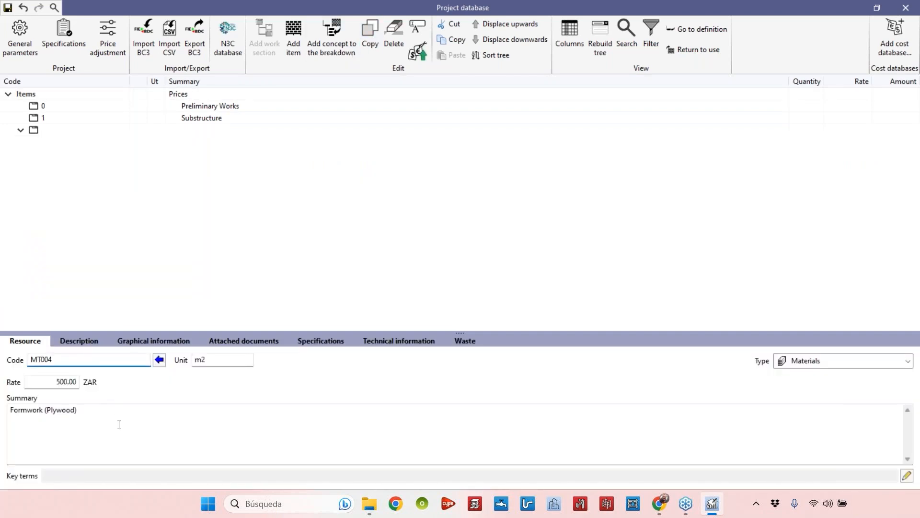
pyautogui.press('BackSpace')
pyautogui.press('BackSpace')
pyautogui.press('BackSpace')
pyautogui.press('BackSpace')
pyautogui.press('BackSpace')
pyautogui.press('BackSpace')
pyautogui.press('BackSpace')
pyautogui.press('BackSpace')
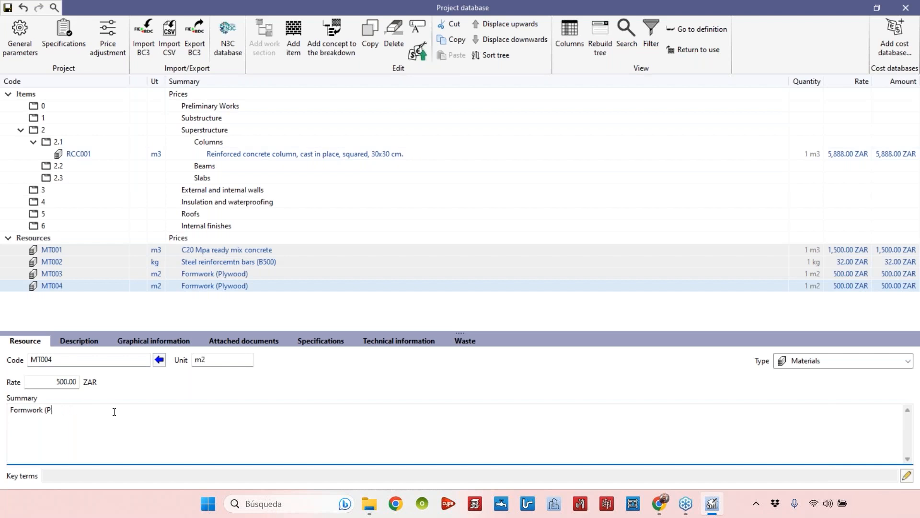
pyautogui.write('Qo')
pyautogui.press('BackSpace')
pyautogui.press('BackSpace')
pyautogui.write('Woosl')
pyautogui.write('s')
pyautogui.write('d)')
pyautogui.click(49, 381)
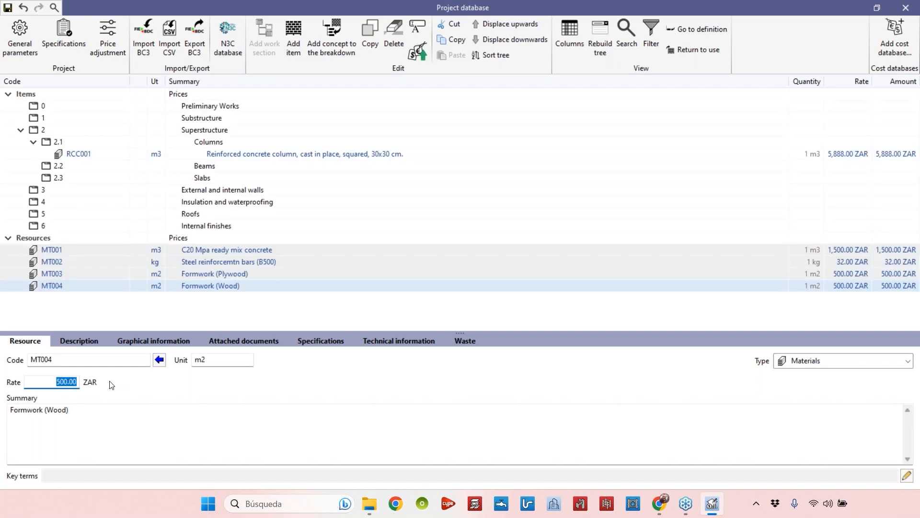
pyautogui.write('350')
pyautogui.click(78, 358)
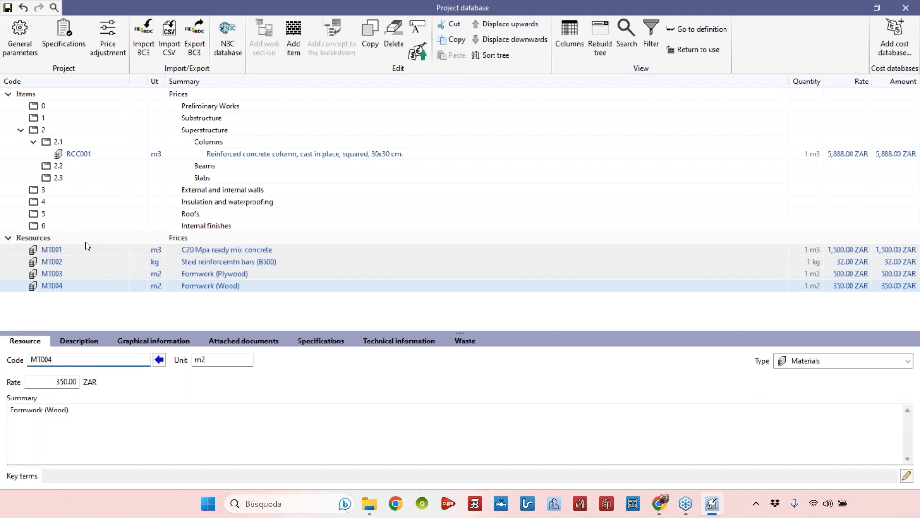
# Add a new resource under Resources with code L001, unit h and type Labour
pyautogui.click(86, 241)
pyautogui.click(85, 276)
pyautogui.click(80, 286)
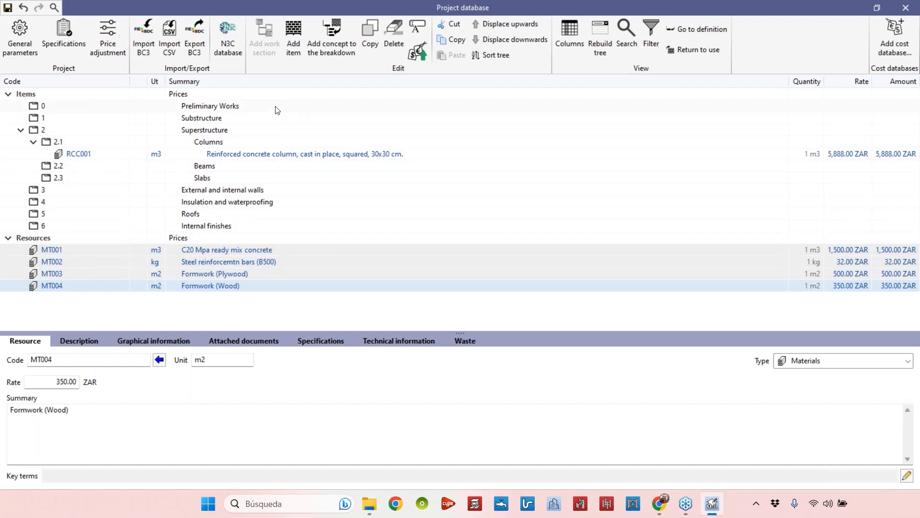
pyautogui.click(292, 45)
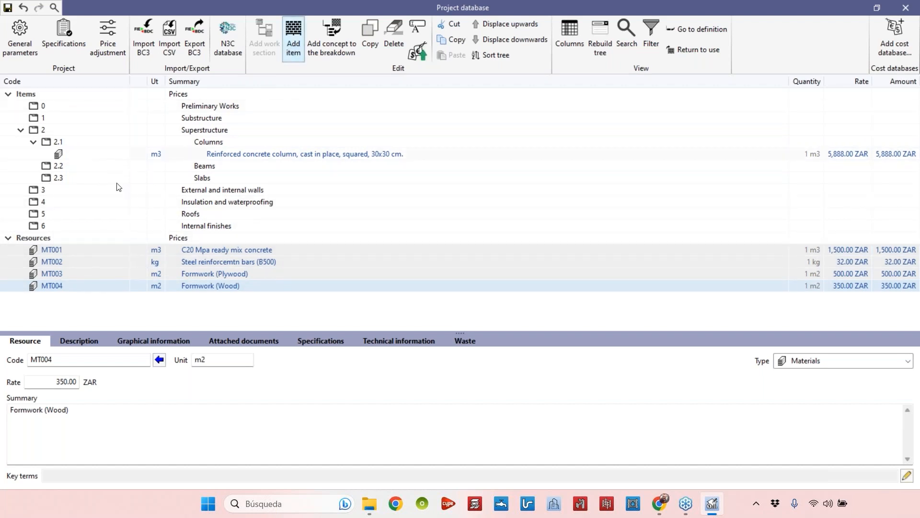
pyautogui.click(298, 41)
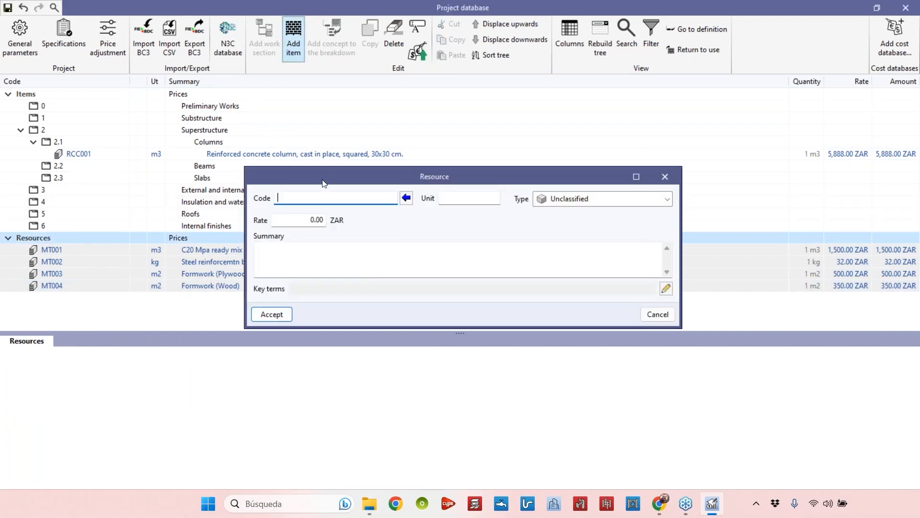
pyautogui.write('L001')
pyautogui.click(456, 195)
pyautogui.write('h')
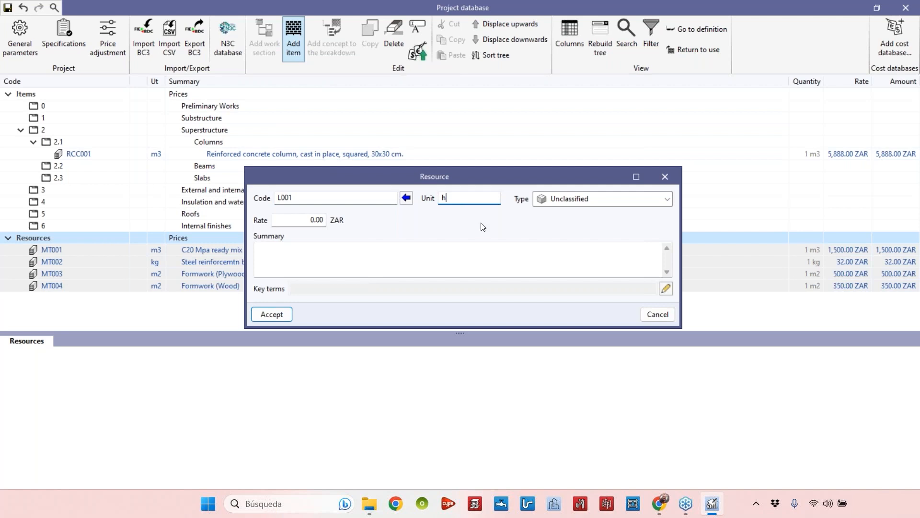
pyautogui.click(541, 198)
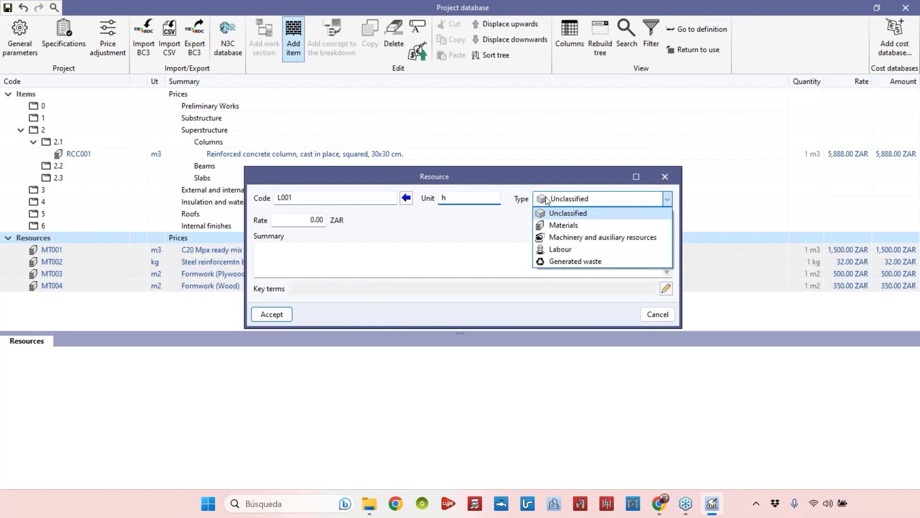
pyautogui.click(585, 249)
# Set the L001 summary to 'Construction worker' and rate to 300 ZAR, then accept
pyautogui.click(327, 223)
pyautogui.click(336, 267)
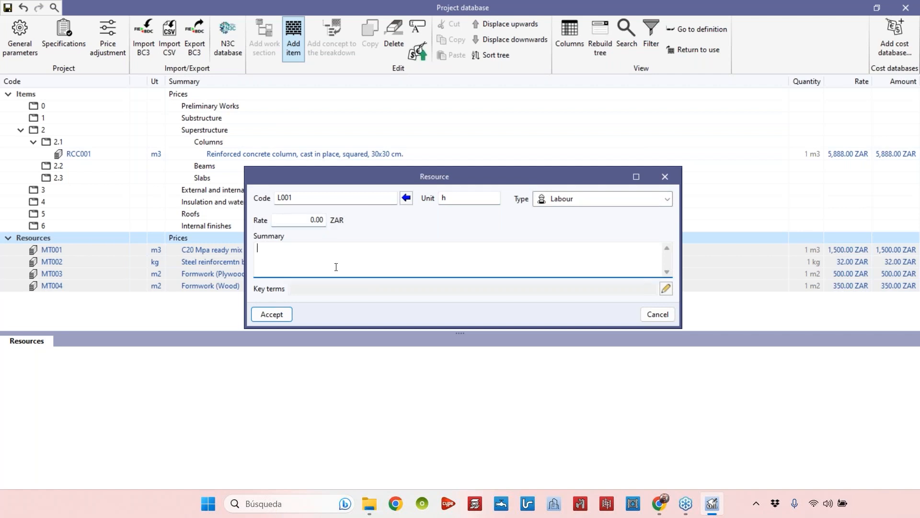
pyautogui.write('Construction worke')
pyautogui.write('r')
pyautogui.click(302, 216)
pyautogui.write('300')
pyautogui.press('Return')
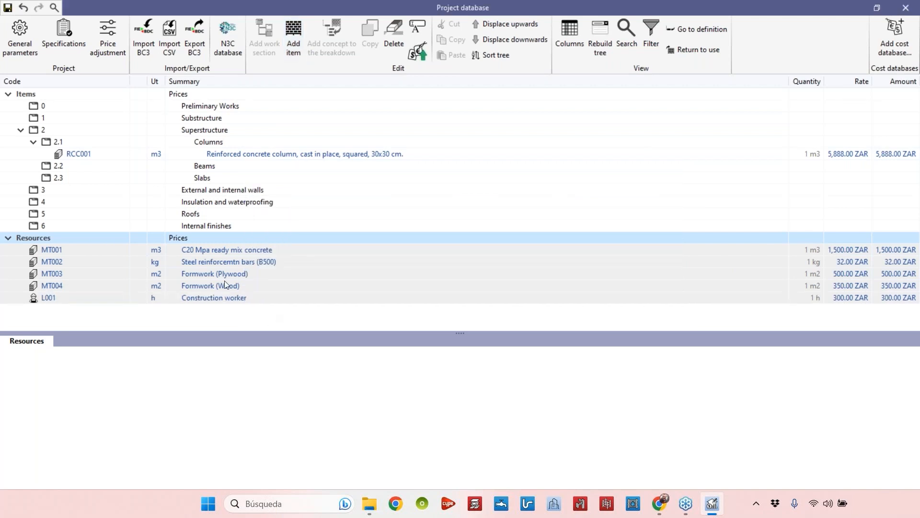
# Copy resource L001 and give the copy the code L002
pyautogui.click(48, 298)
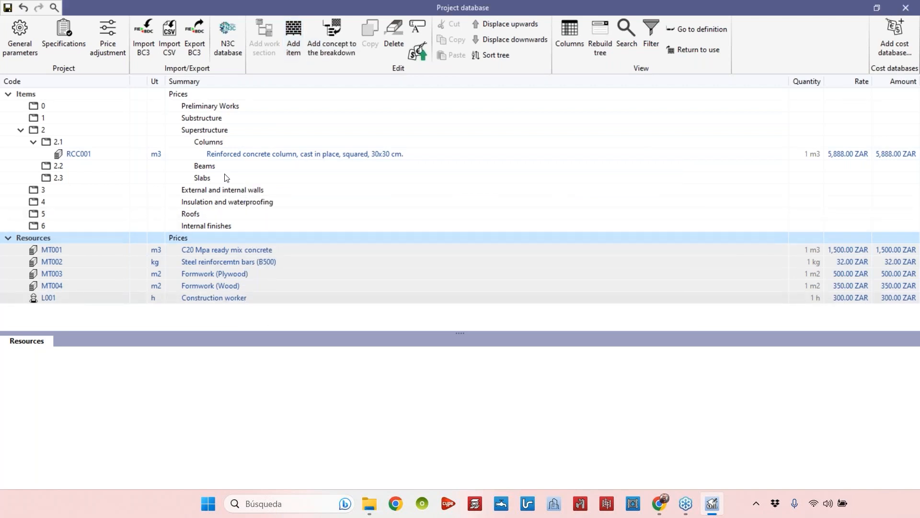
pyautogui.click(370, 39)
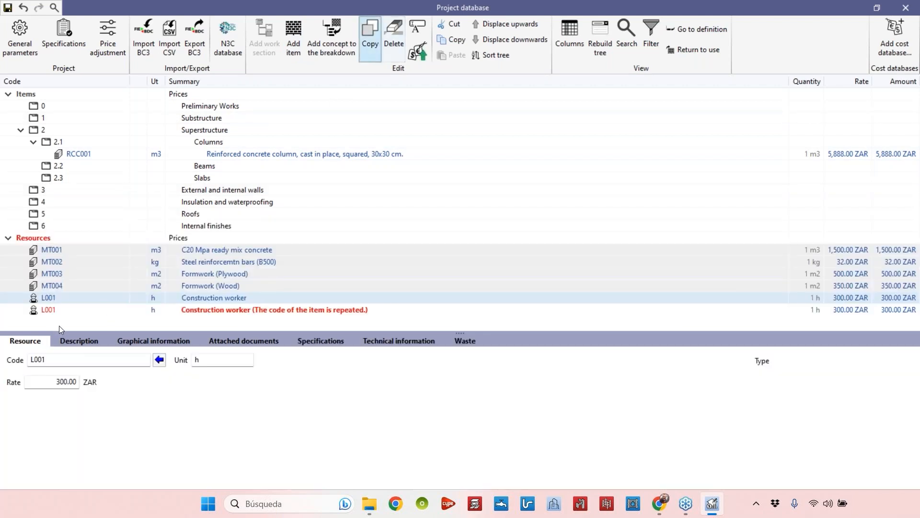
pyautogui.click(82, 361)
pyautogui.click(82, 360)
pyautogui.press('BackSpace')
pyautogui.click(42, 436)
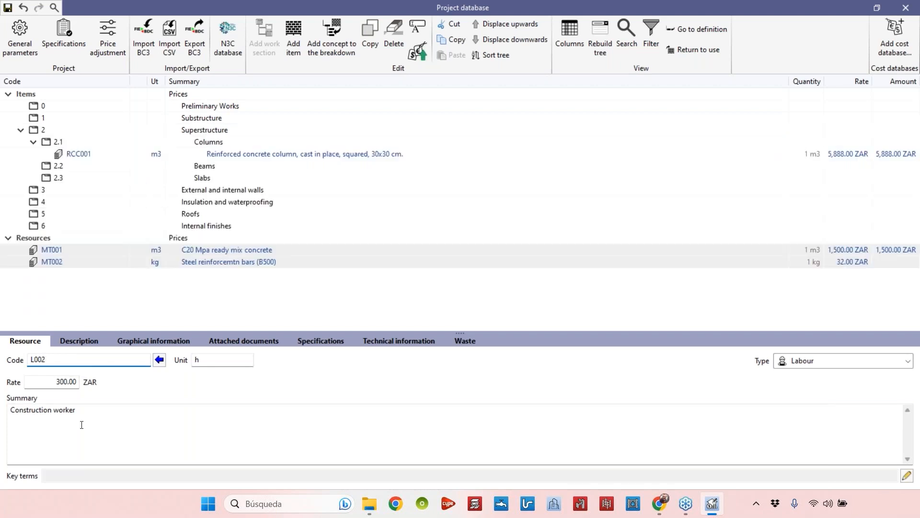
# Change L002's summary to 'Construction worker (helper)' and its rate to 200 ZAR
pyautogui.write('(helperdç)')
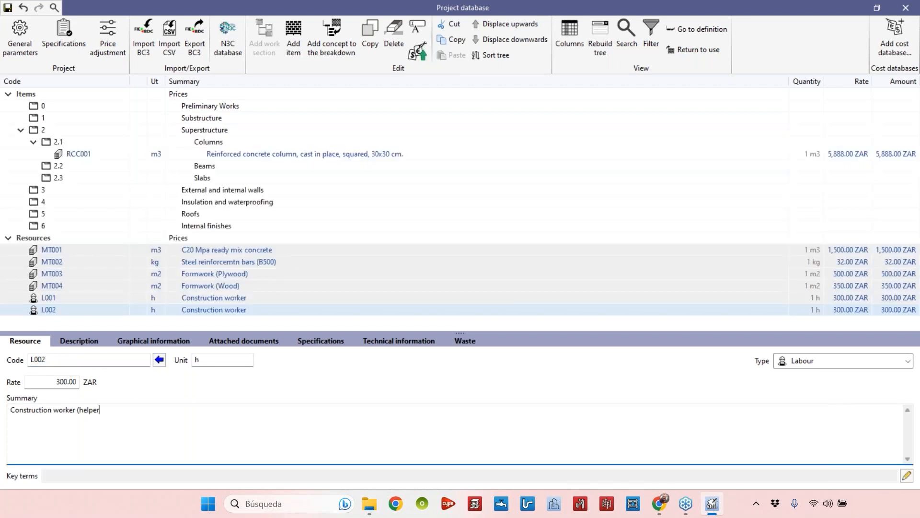
pyautogui.press('BackSpace')
pyautogui.press('BackSpace')
pyautogui.press('BackSpace')
pyautogui.write(')')
pyautogui.doubleClick(46, 379)
pyautogui.write('200')
pyautogui.press('Return')
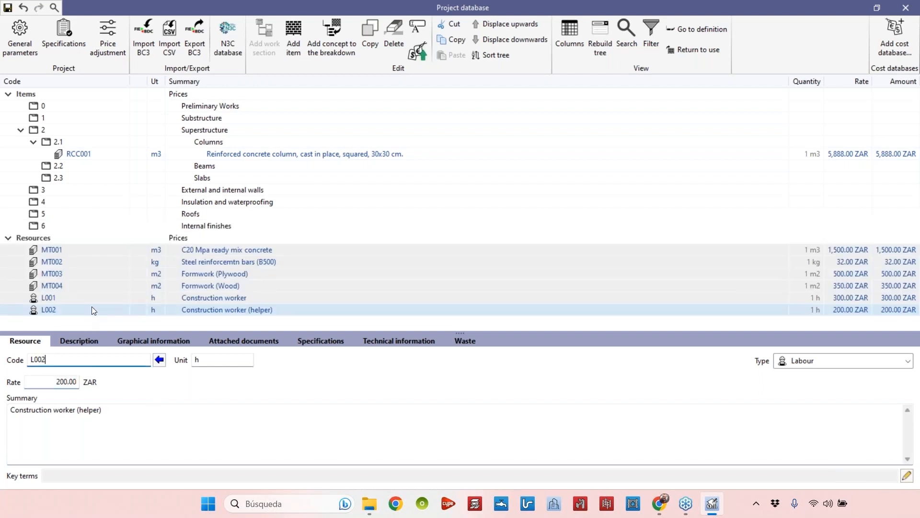
# Add a new resource under Resources with code M001, unit h, summary 'Concrete mixer' and type Machinery and auxiliary resources
pyautogui.click(88, 299)
pyautogui.click(88, 312)
pyautogui.click(50, 238)
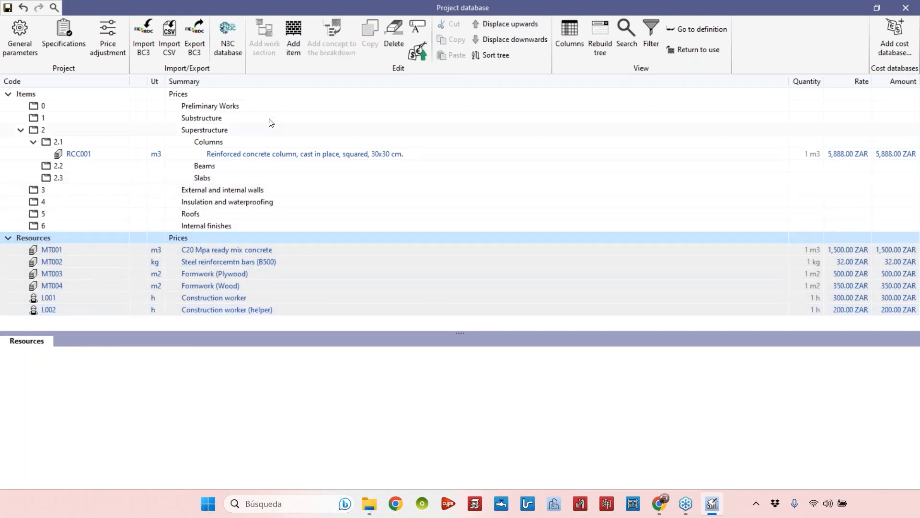
pyautogui.click(287, 60)
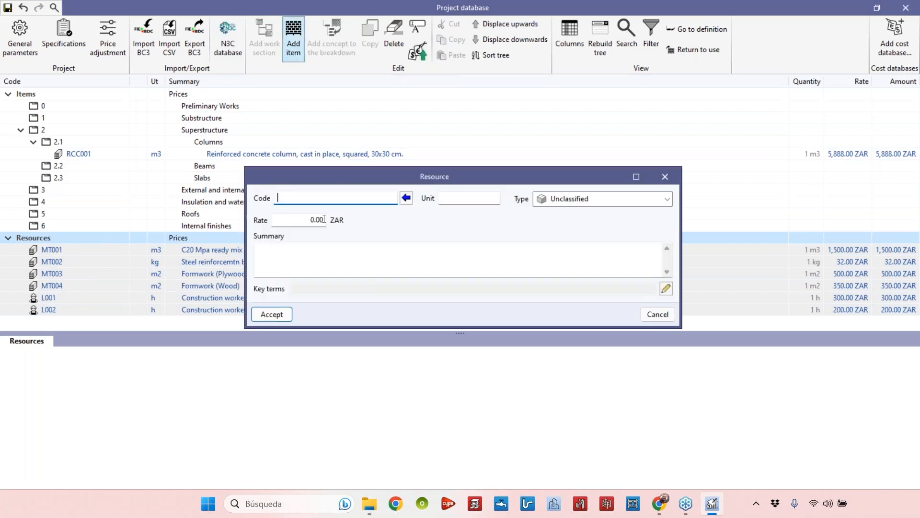
pyautogui.click(470, 249)
pyautogui.write('Concrete mix')
pyautogui.write('er')
pyautogui.write('h')
pyautogui.click(347, 197)
pyautogui.write('M001')
pyautogui.click(569, 199)
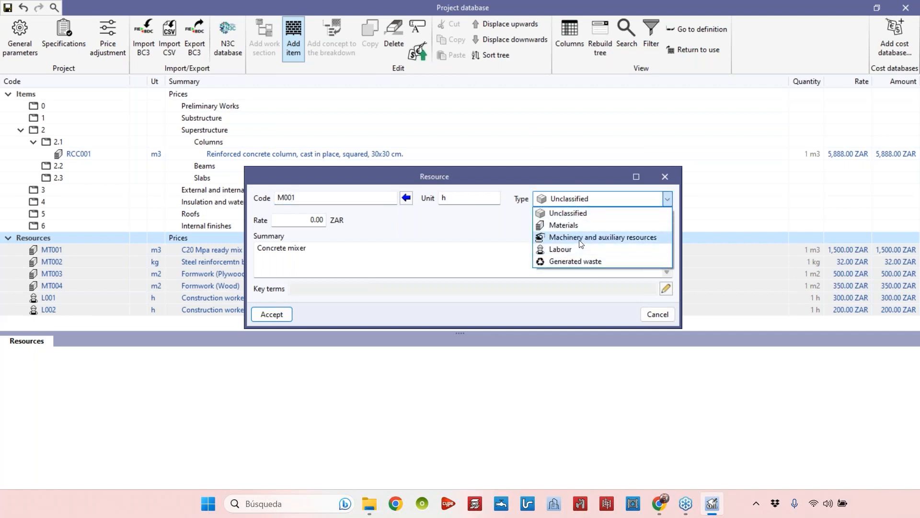
pyautogui.click(607, 238)
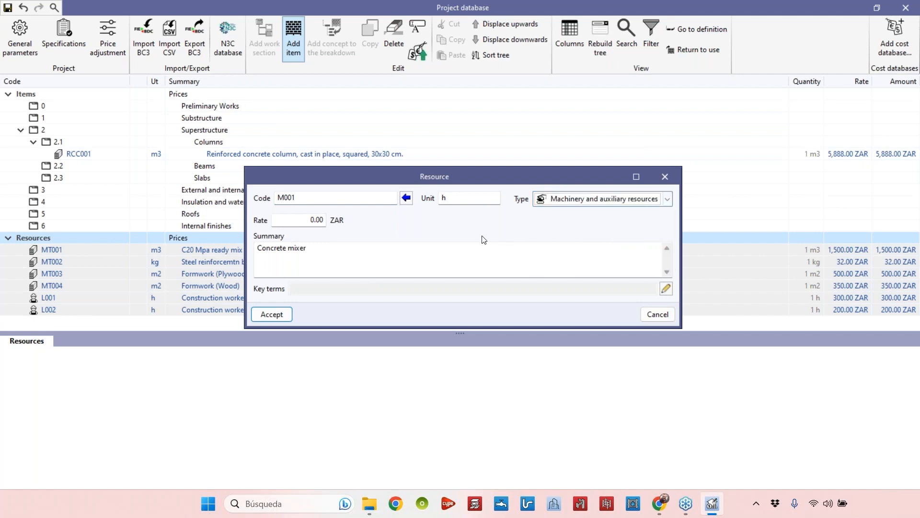
# Set M001's rate to 70 ZAR and accept the new resource
pyautogui.press('Tab')
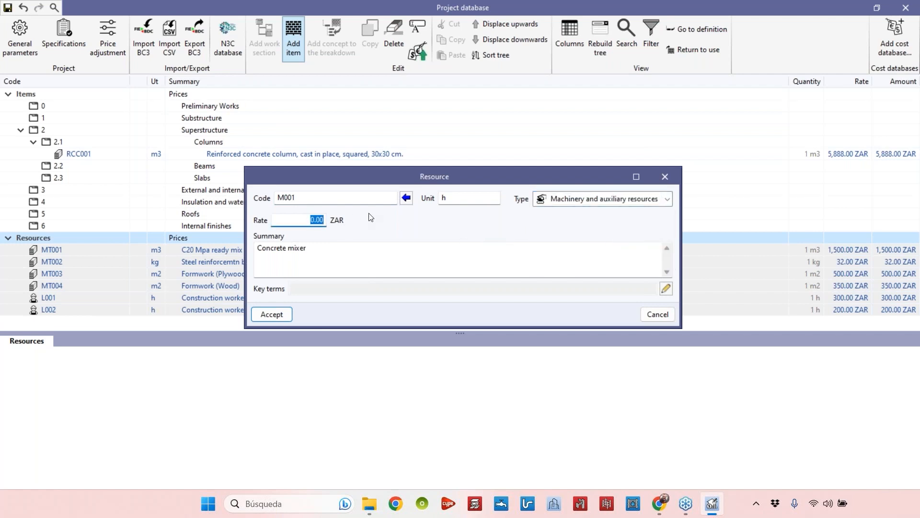
pyautogui.write('70')
pyautogui.press('Tab')
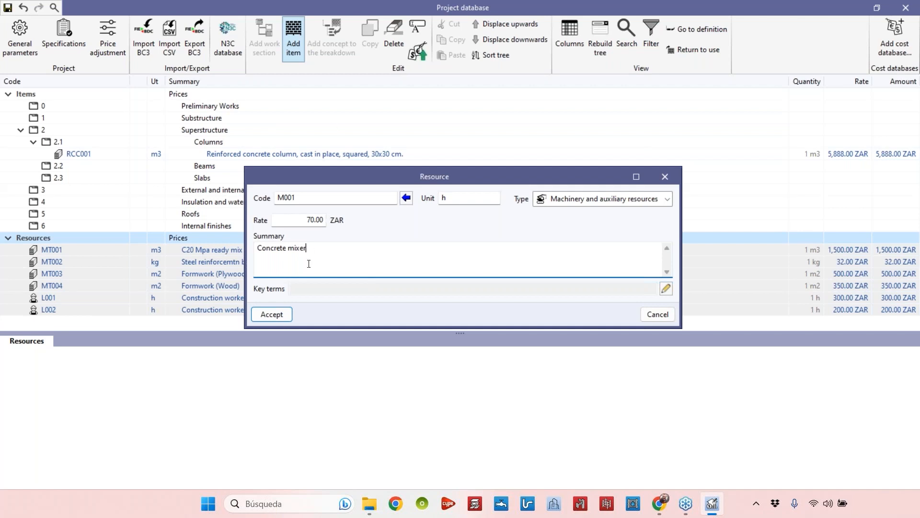
pyautogui.click(272, 314)
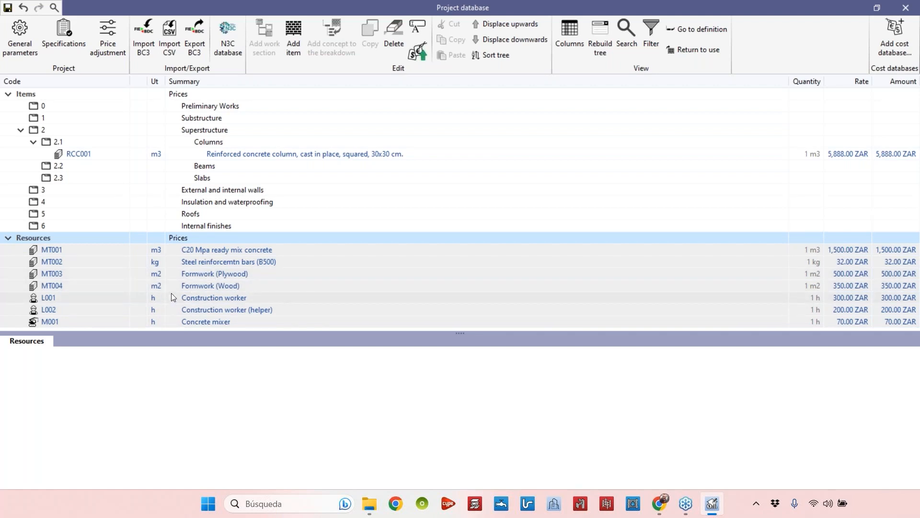
# Clear the directly entered rate of item RCC001 so it can be priced from a breakdown
pyautogui.click(82, 154)
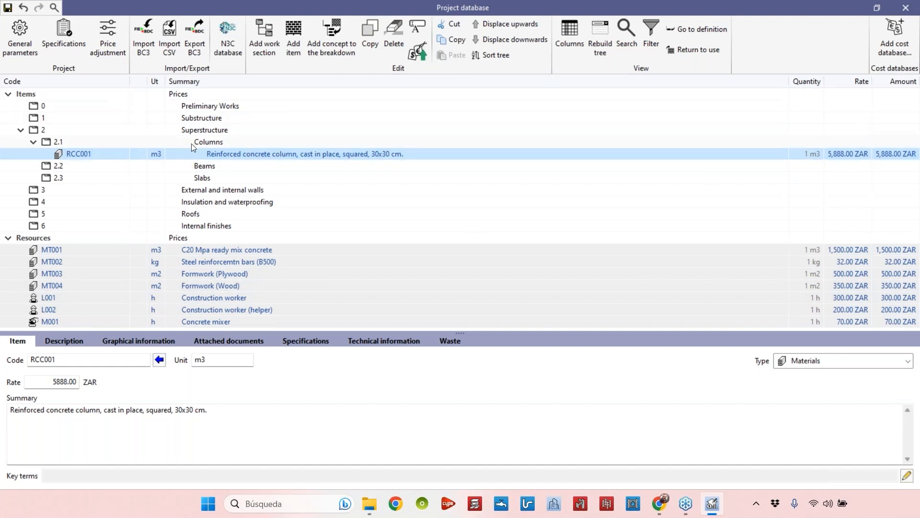
pyautogui.click(51, 382)
pyautogui.press('Delete')
pyautogui.click(115, 410)
pyautogui.click(282, 155)
pyautogui.click(211, 178)
pyautogui.click(232, 155)
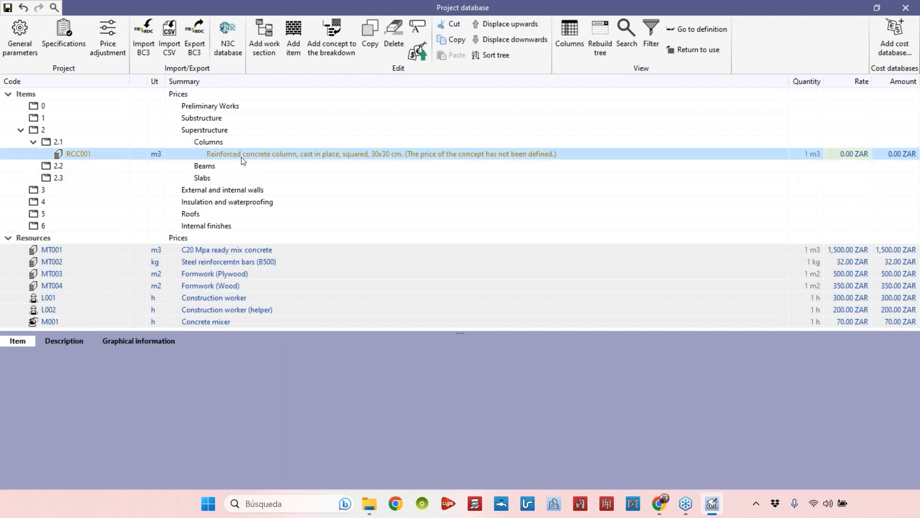
pyautogui.click(236, 177)
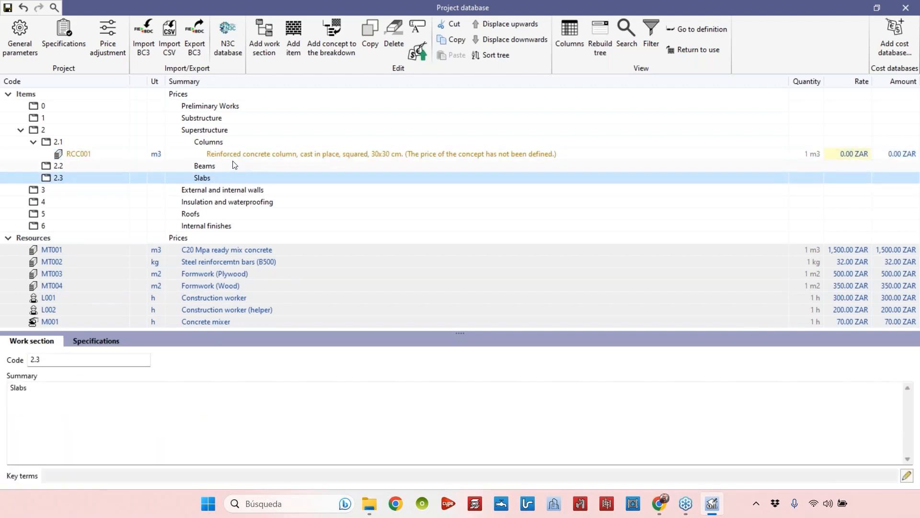
pyautogui.click(336, 155)
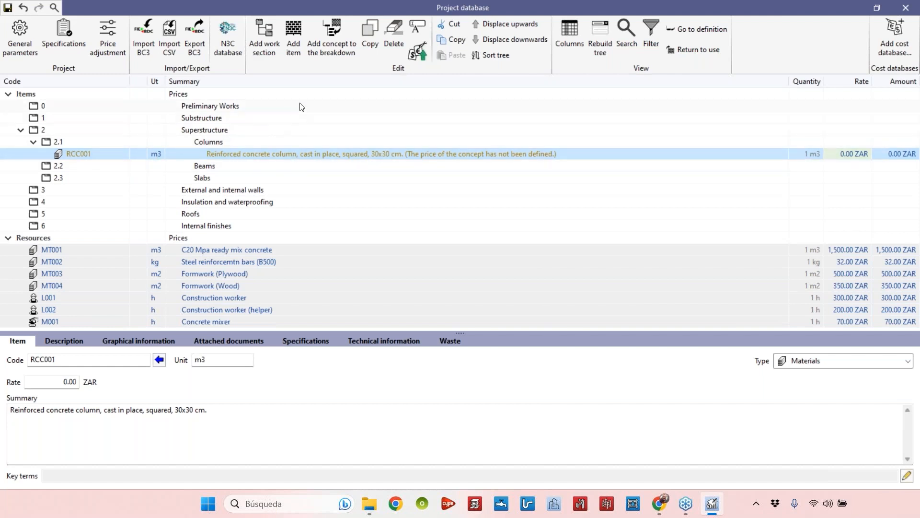
# Add resource MT001 to RCC001's breakdown with a quantity of 1.05
pyautogui.click(332, 51)
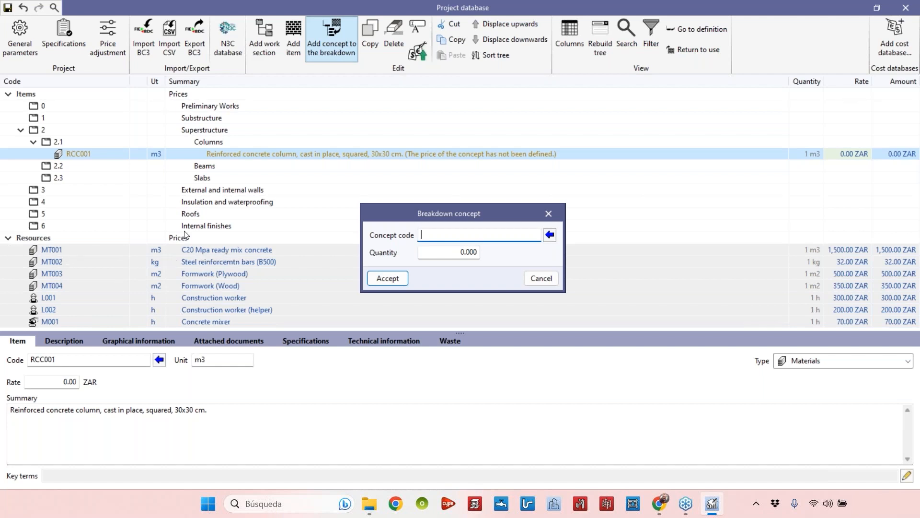
pyautogui.write('MT001')
pyautogui.click(458, 254)
pyautogui.write('1')
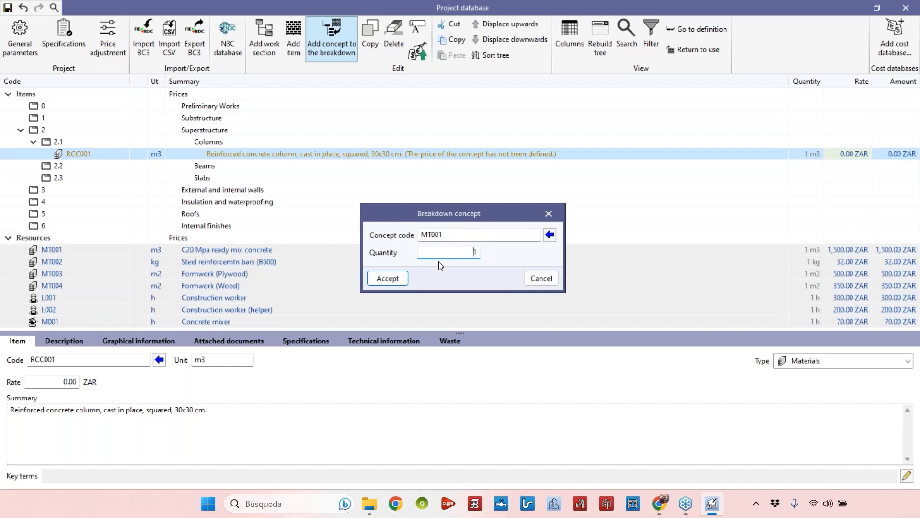
pyautogui.write('.05')
pyautogui.click(384, 283)
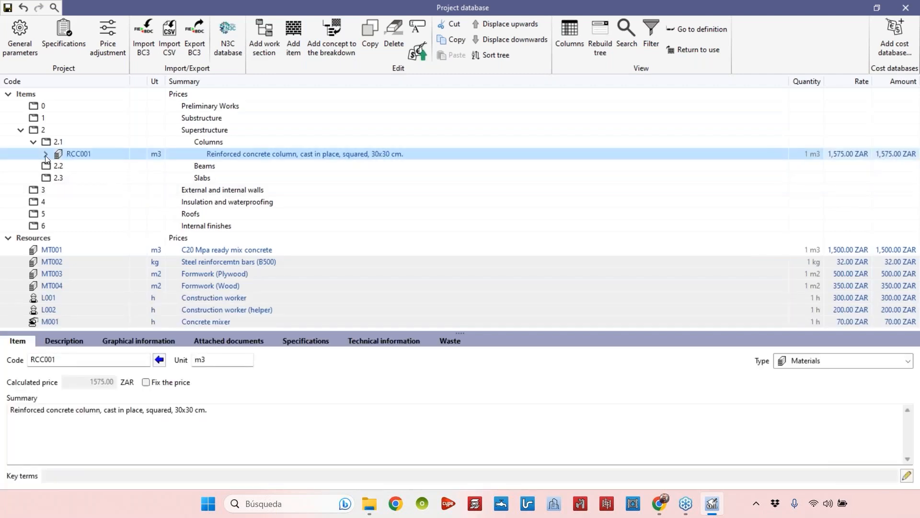
# Expand RCC001's breakdown and inspect the item and its concrete component
pyautogui.click(45, 154)
pyautogui.click(97, 168)
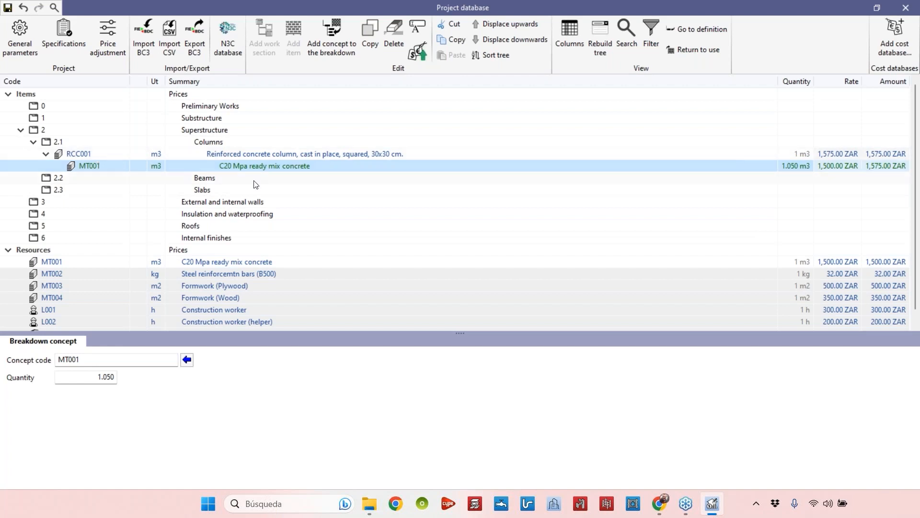
pyautogui.click(246, 154)
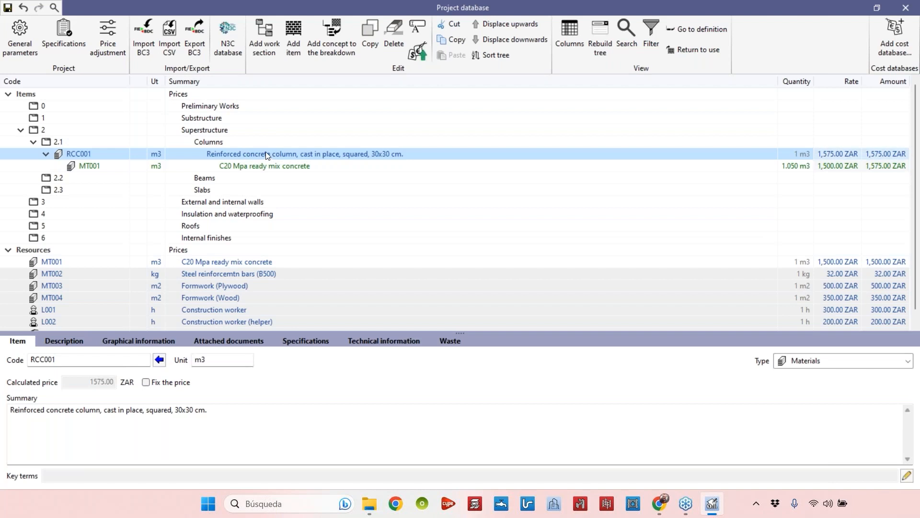
pyautogui.click(344, 165)
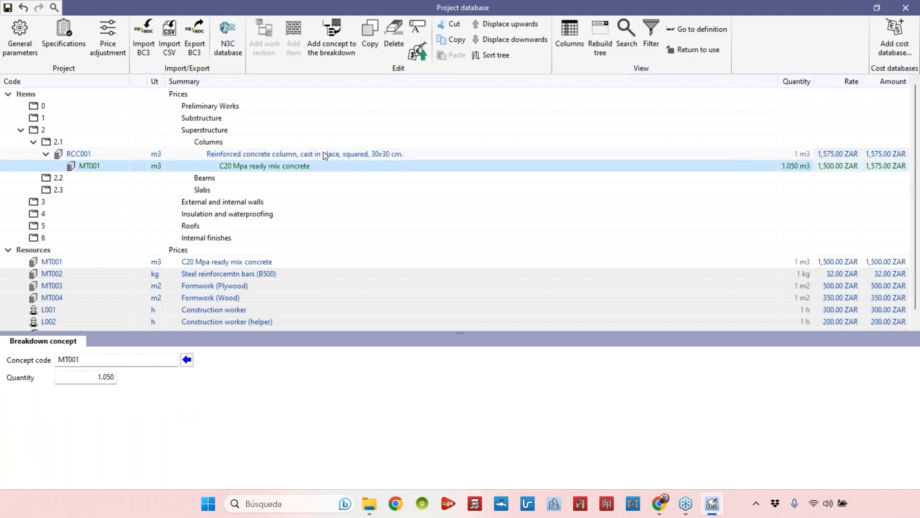
pyautogui.click(334, 153)
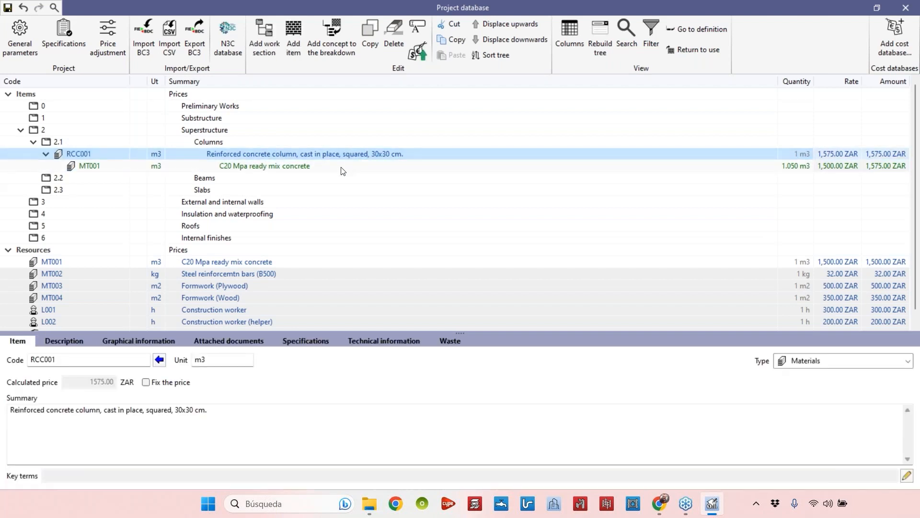
pyautogui.click(288, 166)
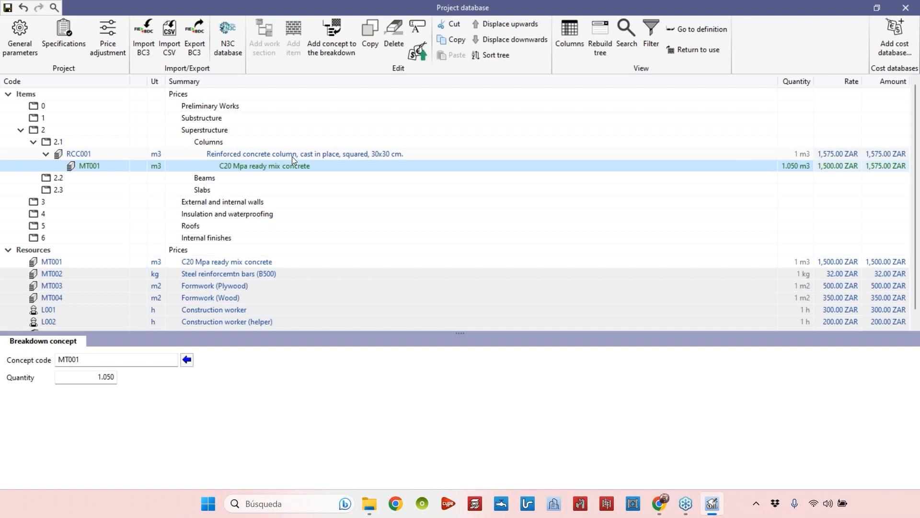
pyautogui.click(292, 156)
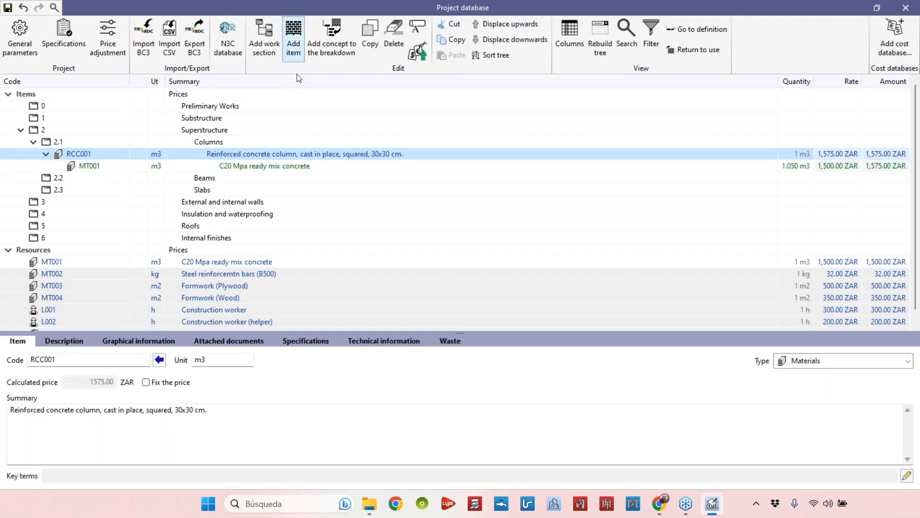
# Add another concept to RCC001's breakdown by searching the concept list for 'steel' and choosing MT002
pyautogui.click(332, 45)
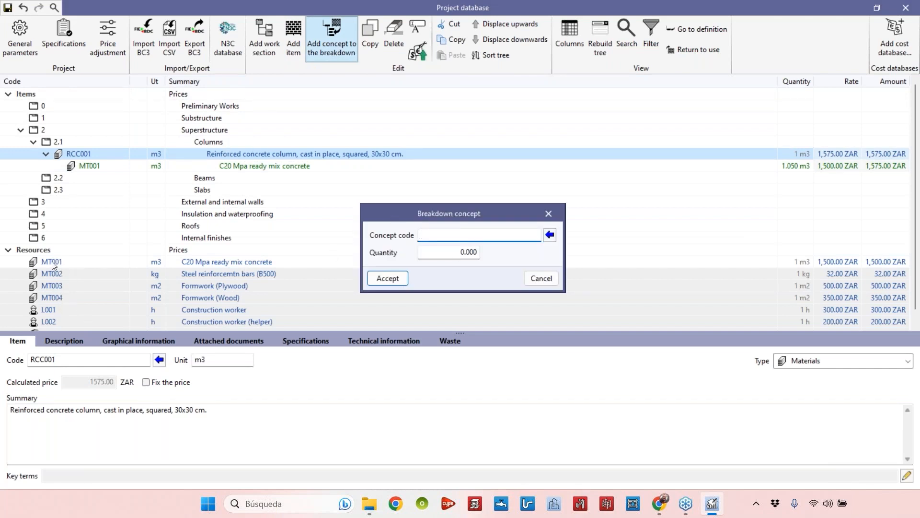
pyautogui.write('jdkshjdhshdj')
pyautogui.press('BackSpace')
pyautogui.press('BackSpace')
pyautogui.press('BackSpace')
pyautogui.press('BackSpace')
pyautogui.press('BackSpace')
pyautogui.press('BackSpace')
pyautogui.press('BackSpace')
pyautogui.press('BackSpace')
pyautogui.press('BackSpace')
pyautogui.press('BackSpace')
pyautogui.press('BackSpace')
pyautogui.press('BackSpace')
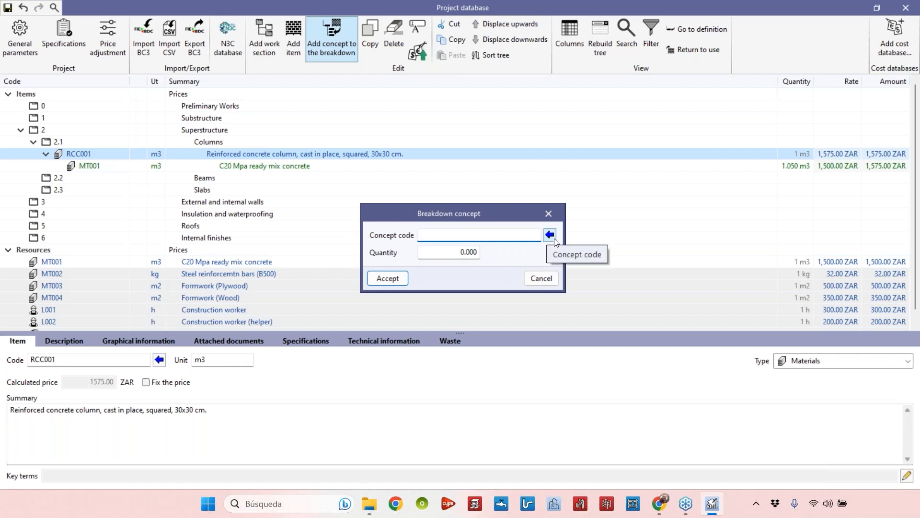
pyautogui.click(550, 235)
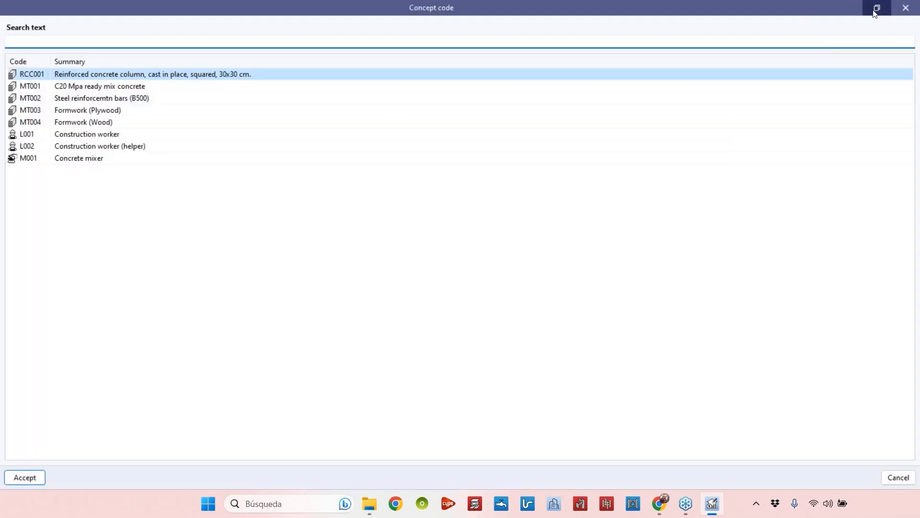
pyautogui.click(877, 8)
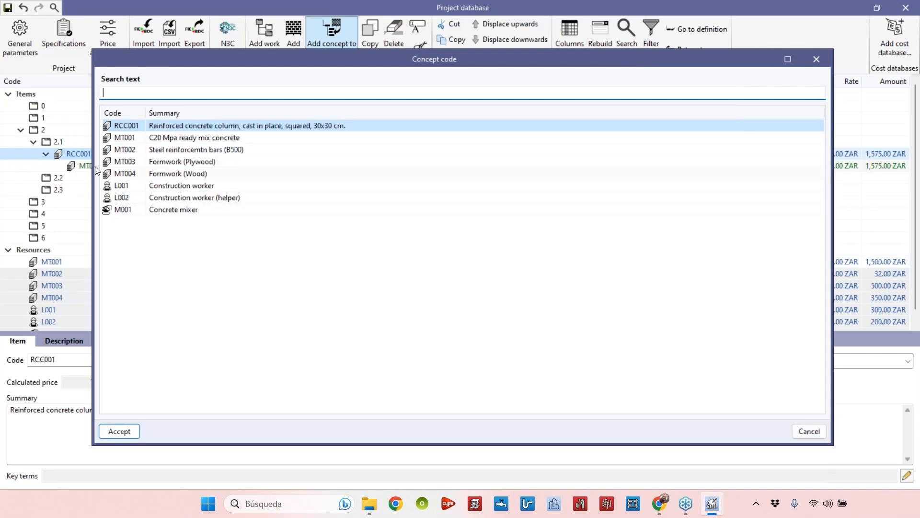
pyautogui.moveTo(92, 284); pyautogui.dragTo(372, 286)
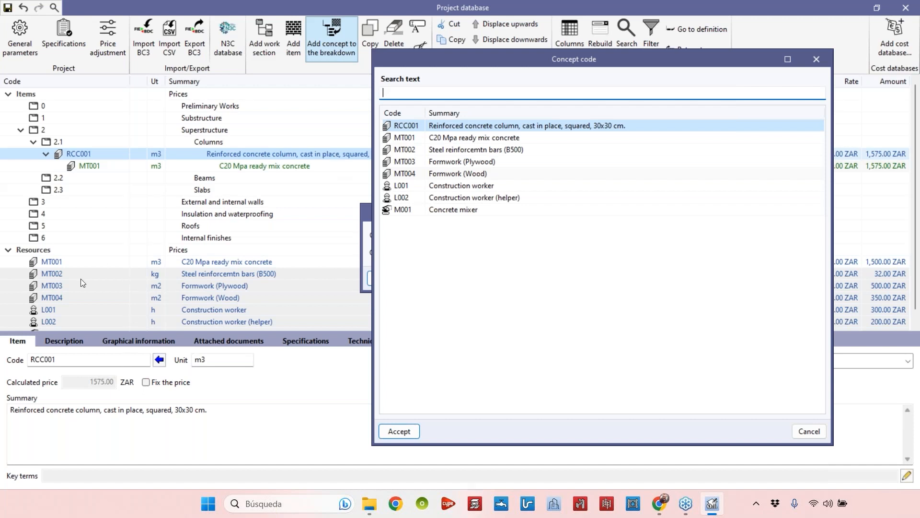
pyautogui.moveTo(424, 65); pyautogui.dragTo(485, 65)
pyautogui.write('steel')
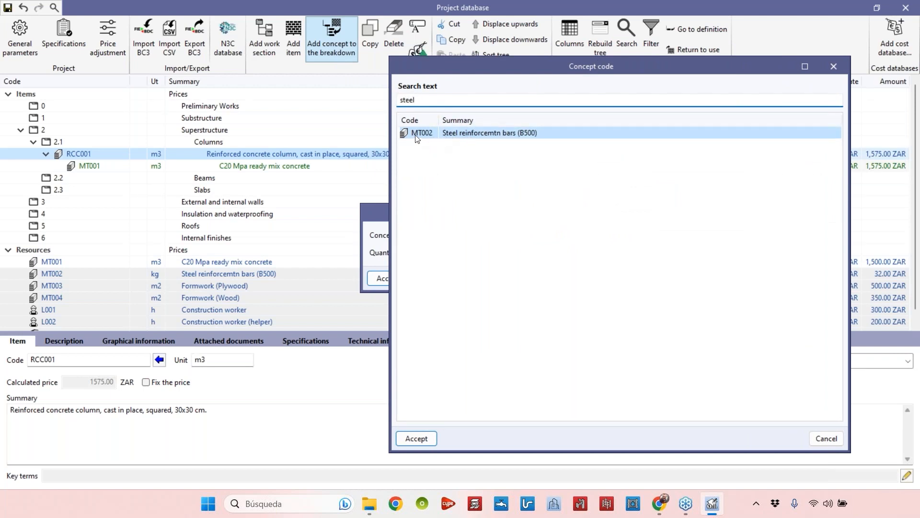
pyautogui.moveTo(425, 103); pyautogui.dragTo(397, 102)
pyautogui.click(415, 438)
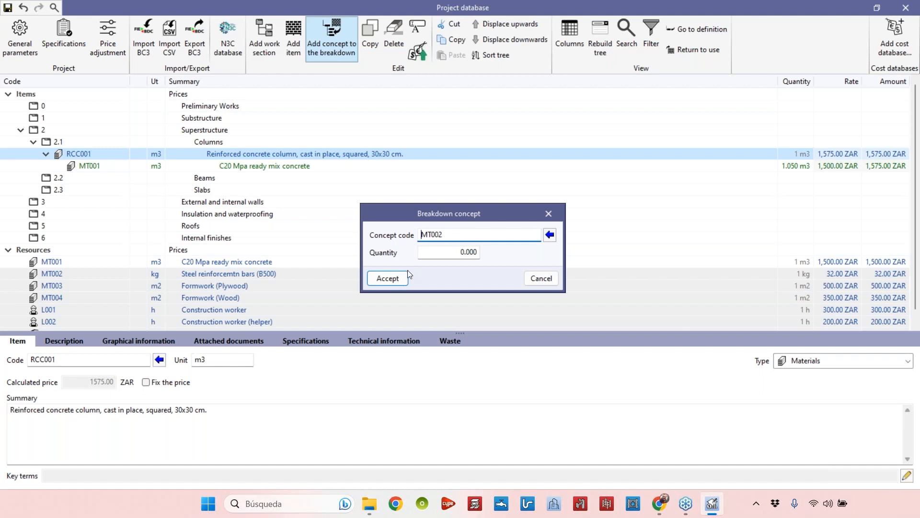
# Set the MT002 breakdown quantity to 120 and accept
pyautogui.click(450, 253)
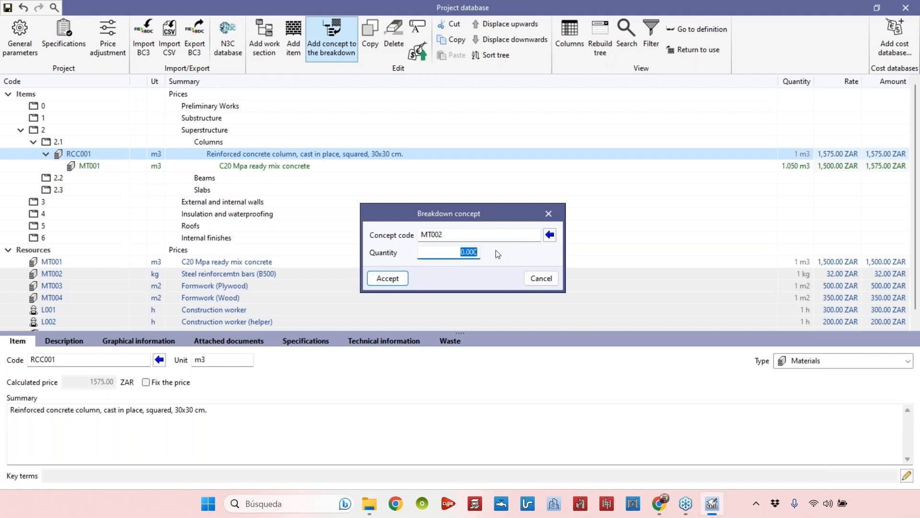
pyautogui.write('120')
pyautogui.click(387, 279)
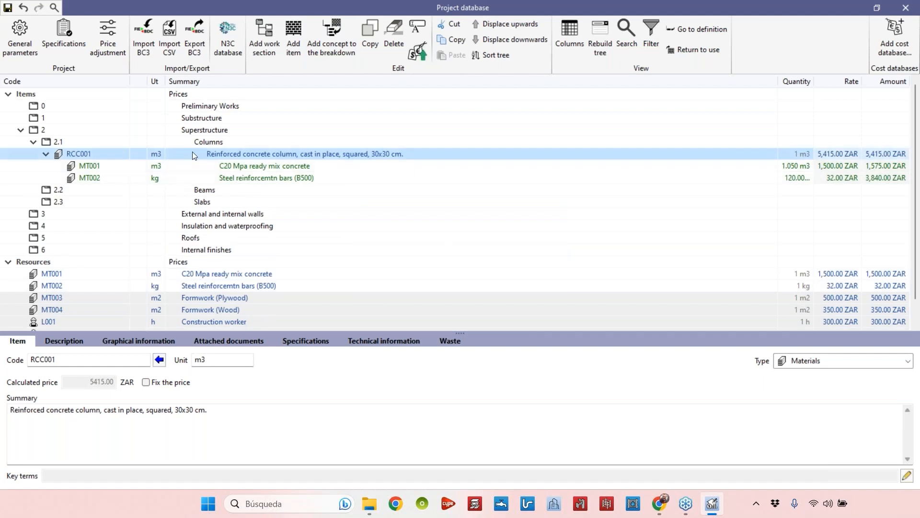
# Add a further concept to RCC001's breakdown by searching the concept list for 'form' and choosing MT003 Formwork (Plywood)
pyautogui.click(237, 179)
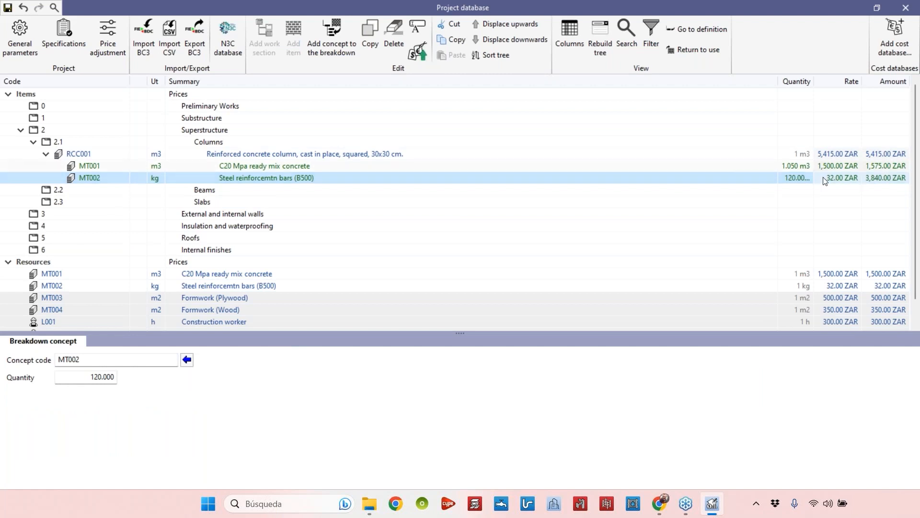
pyautogui.click(396, 157)
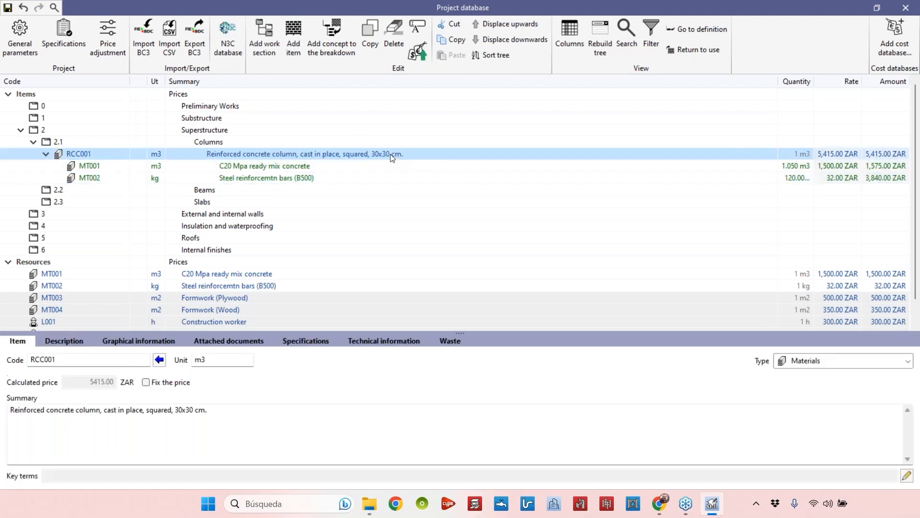
pyautogui.click(335, 38)
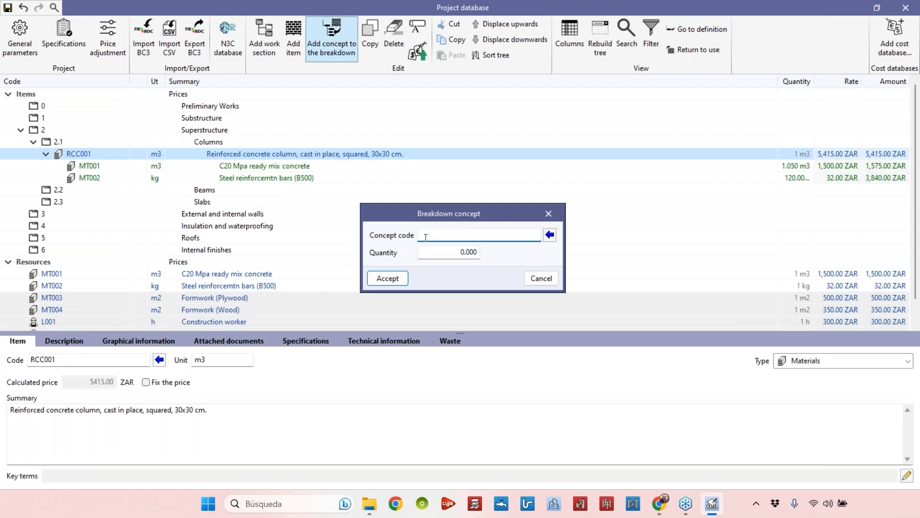
pyautogui.click(550, 235)
pyautogui.write('form')
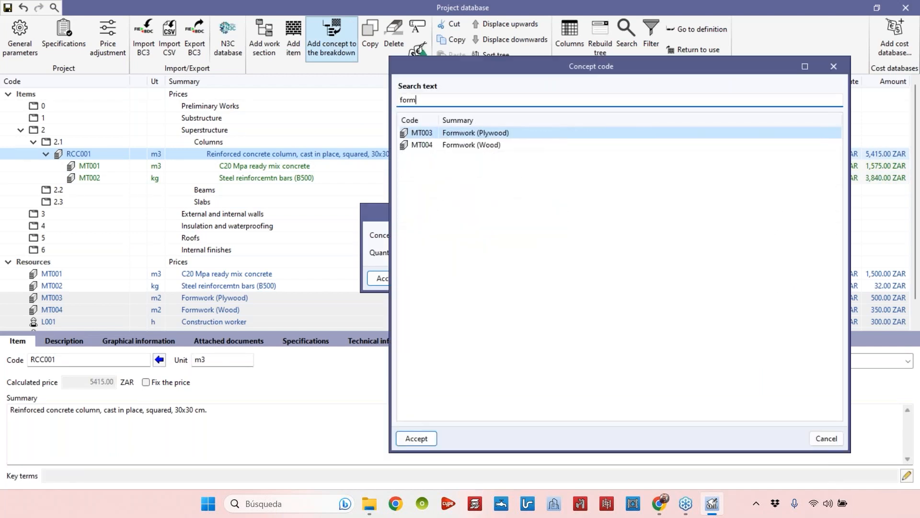
pyautogui.click(478, 147)
pyautogui.click(475, 133)
pyautogui.click(471, 143)
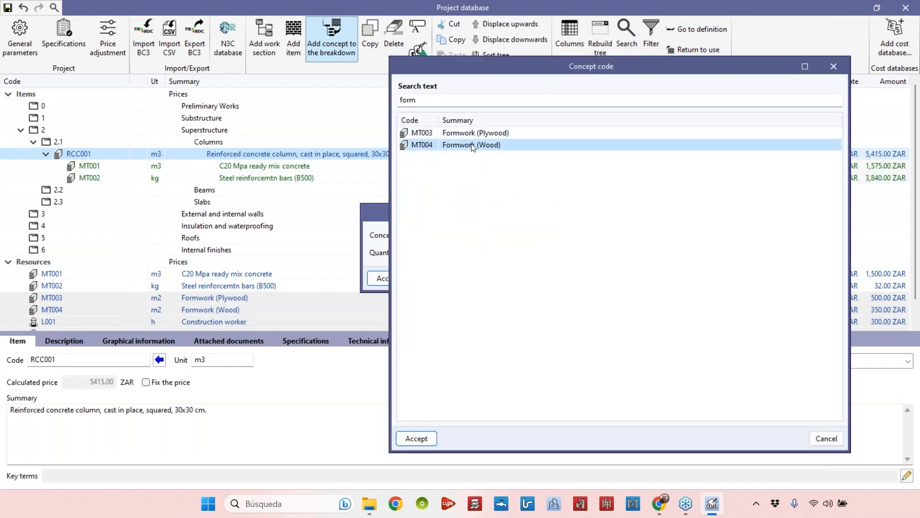
pyautogui.click(471, 132)
pyautogui.click(416, 439)
# Set the MT003 breakdown quantity to 0.32 and accept
pyautogui.click(437, 252)
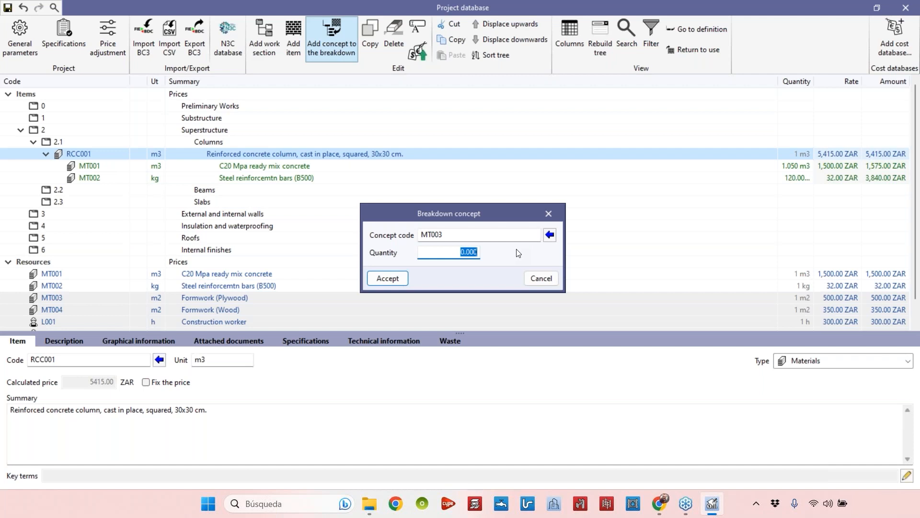
pyautogui.write('0.32')
pyautogui.click(388, 279)
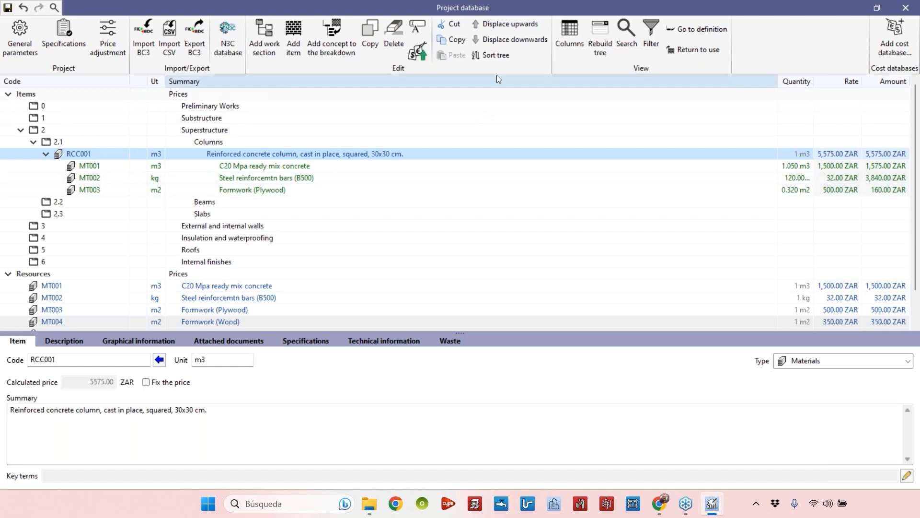
# Add Construction worker L001 to RCC001's breakdown, found by searching 'constru', with a quantity of 4.5
pyautogui.click(351, 46)
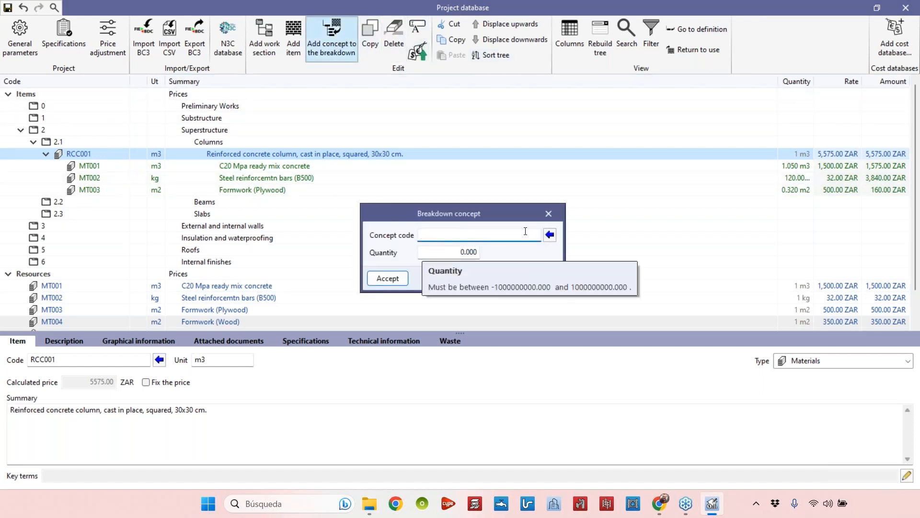
pyautogui.click(550, 235)
pyautogui.write('c')
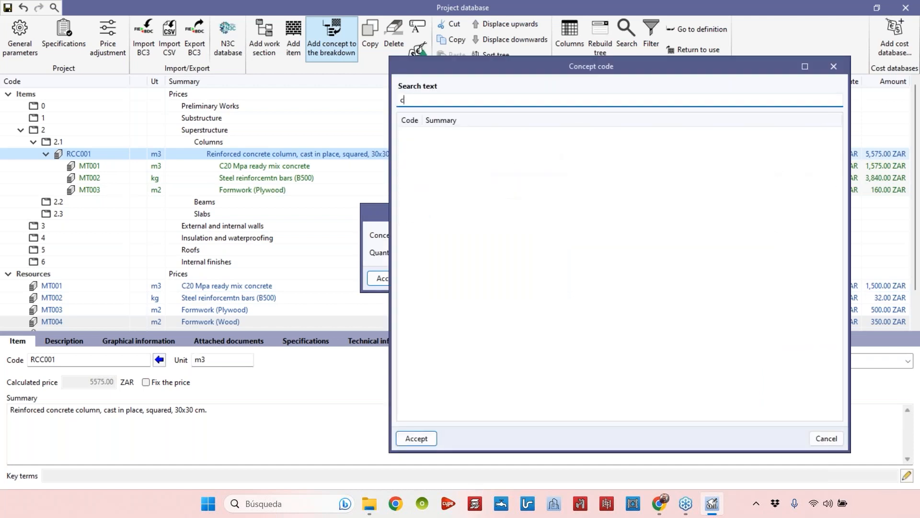
pyautogui.write('onstru')
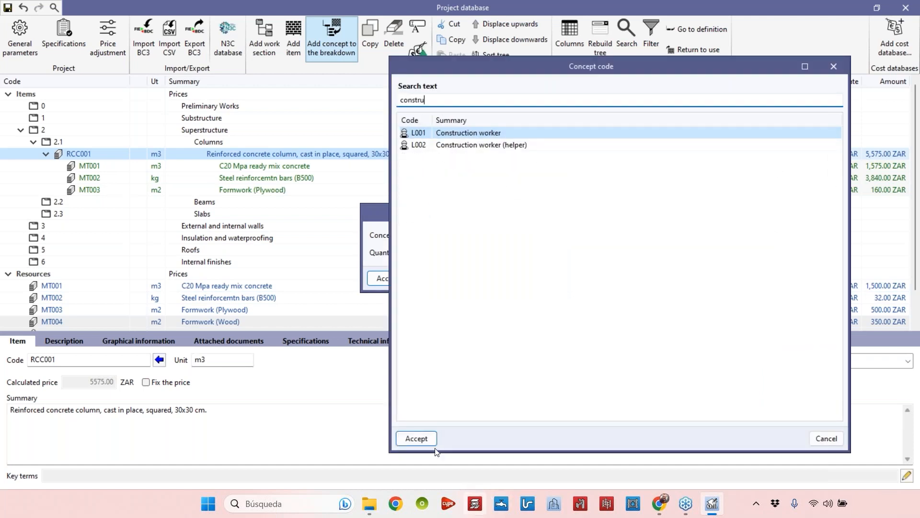
pyautogui.click(417, 438)
pyautogui.click(453, 248)
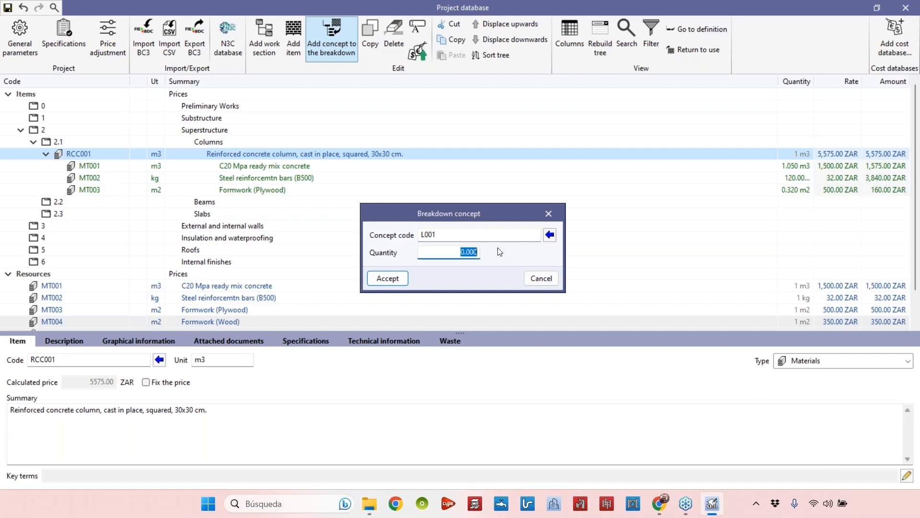
pyautogui.write('55')
pyautogui.click(388, 279)
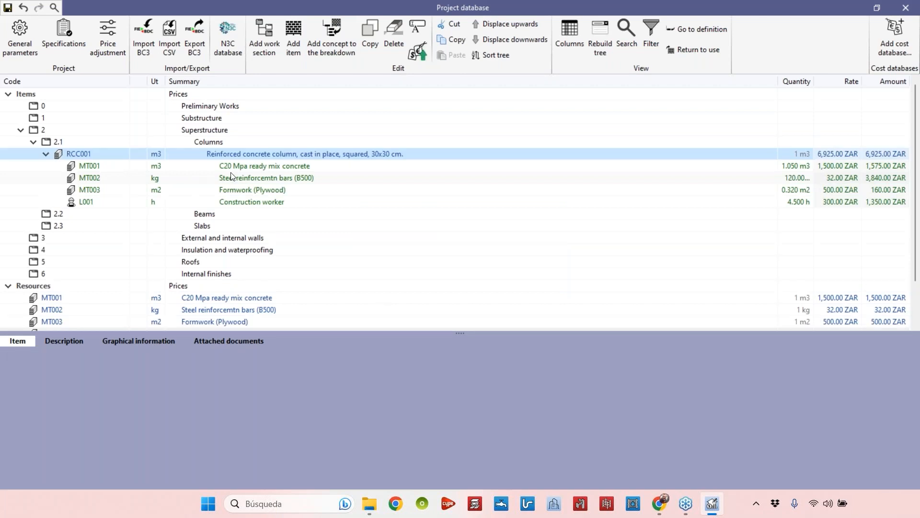
# Add Construction worker (helper) L002 to RCC001's breakdown, found by searching 'help', with a quantity of 5.5
pyautogui.click(333, 39)
pyautogui.click(550, 235)
pyautogui.write('help')
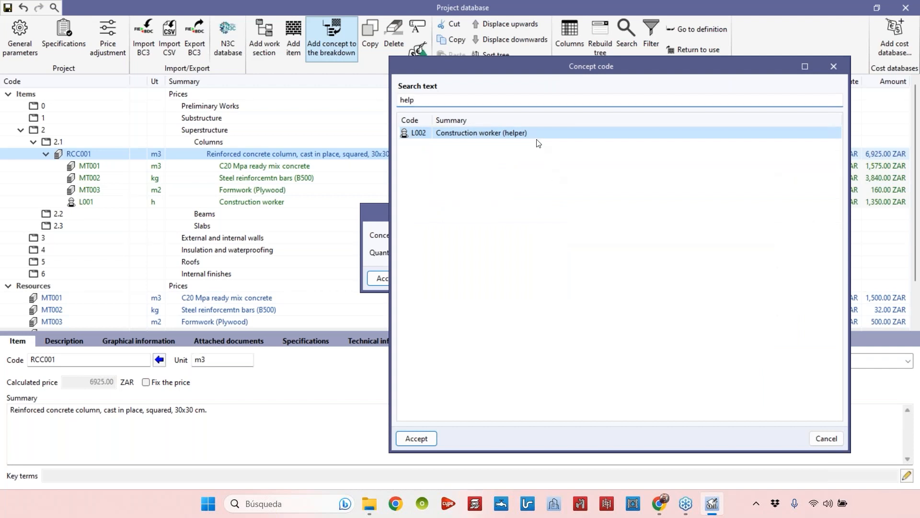
pyautogui.click(416, 438)
pyautogui.press('Tab')
pyautogui.write('5')
pyautogui.click(389, 278)
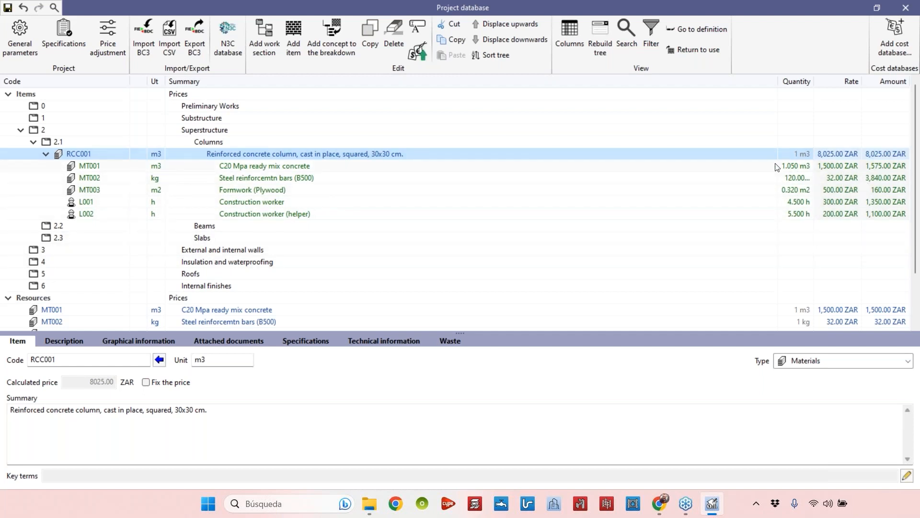
# Widen the quantity column and review each breakdown line of RCC001 and the resource list
pyautogui.moveTo(779, 81); pyautogui.dragTo(667, 91)
pyautogui.click(649, 167)
pyautogui.click(649, 179)
pyautogui.click(649, 190)
pyautogui.click(649, 202)
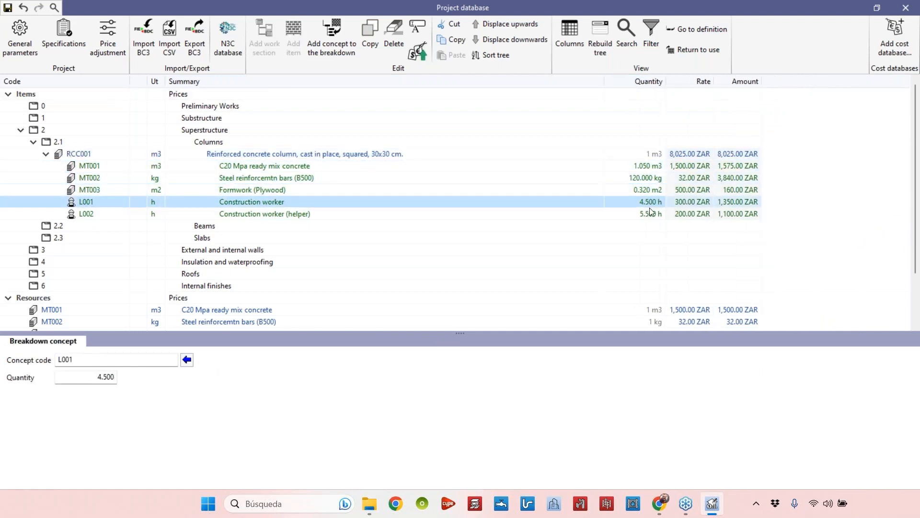
pyautogui.click(650, 214)
pyautogui.scroll(-2, 225, 252)
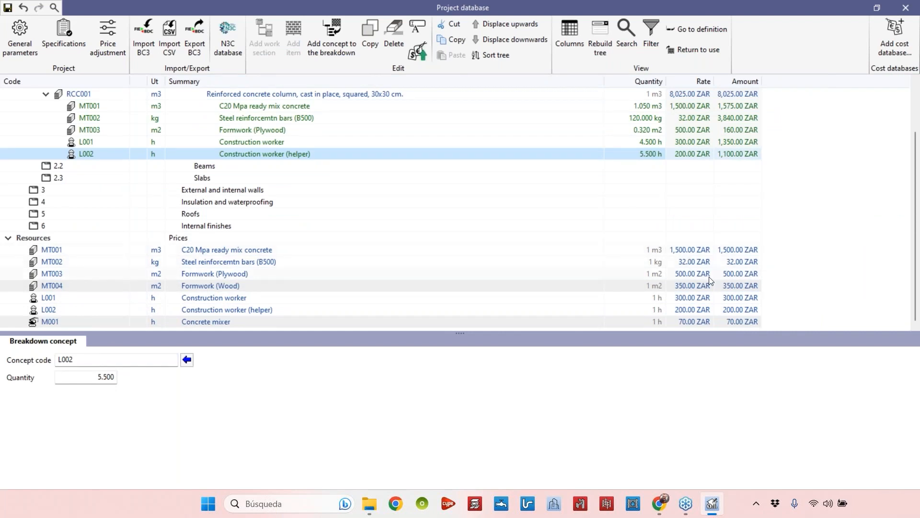
pyautogui.scroll(1, 709, 278)
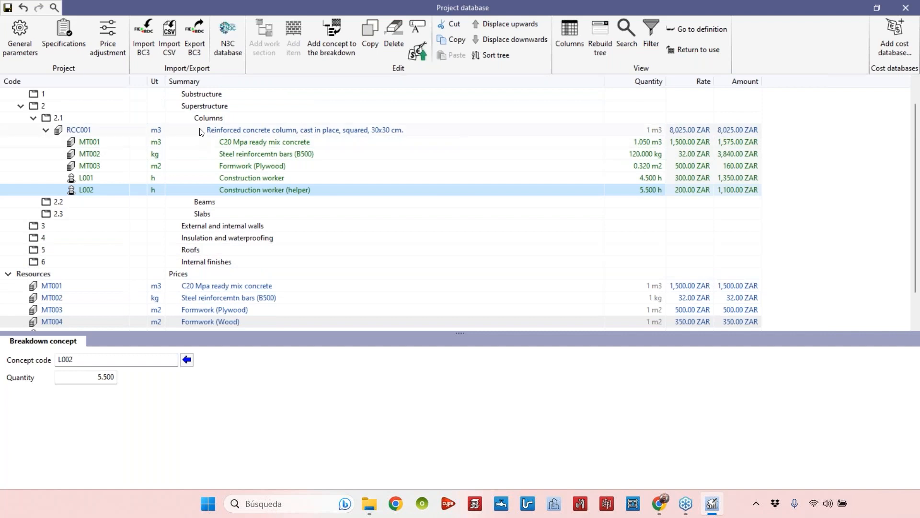
pyautogui.click(263, 131)
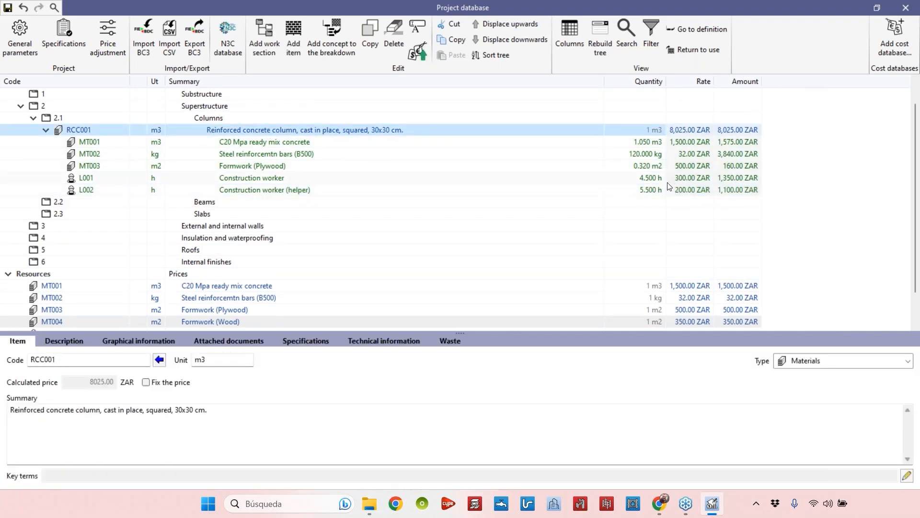
pyautogui.scroll(-1, 488, 205)
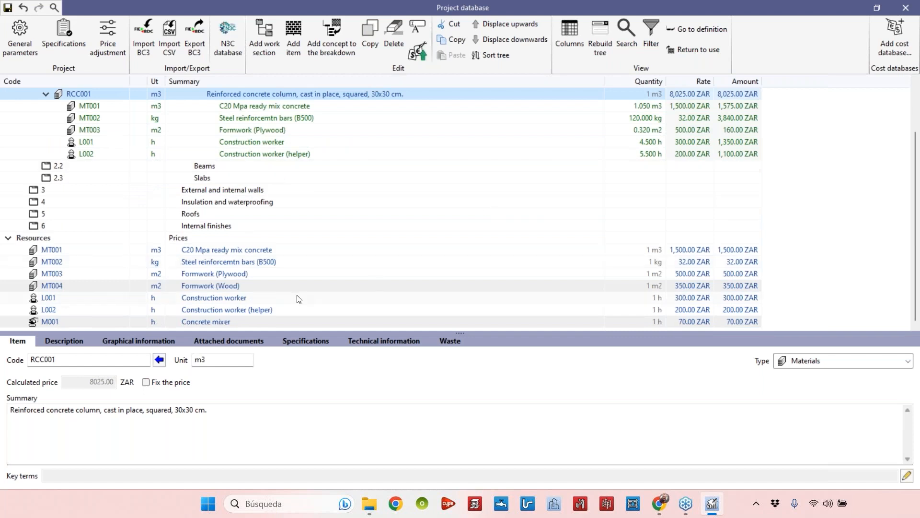
# Set the rate of resource MT001 C20 Mpa ready mix concrete to 2000 ZAR
pyautogui.click(274, 253)
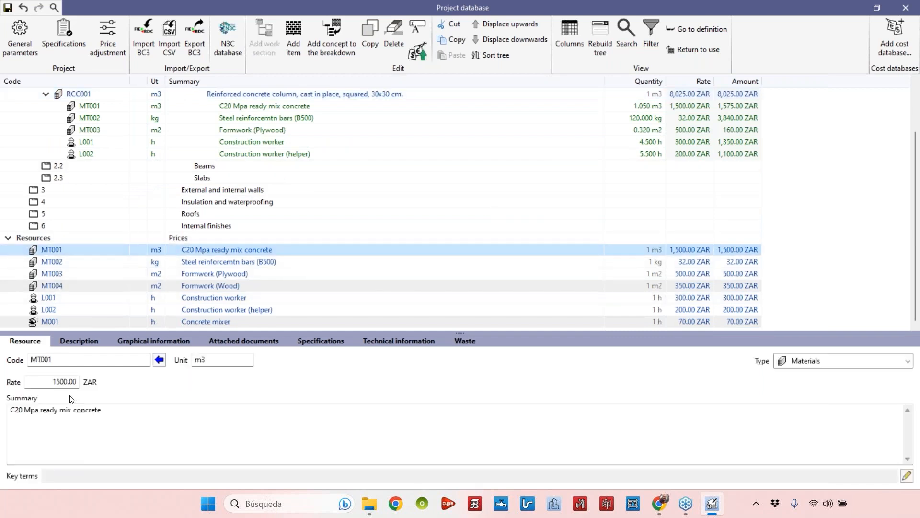
pyautogui.doubleClick(62, 382)
pyautogui.write('2000')
pyautogui.click(194, 427)
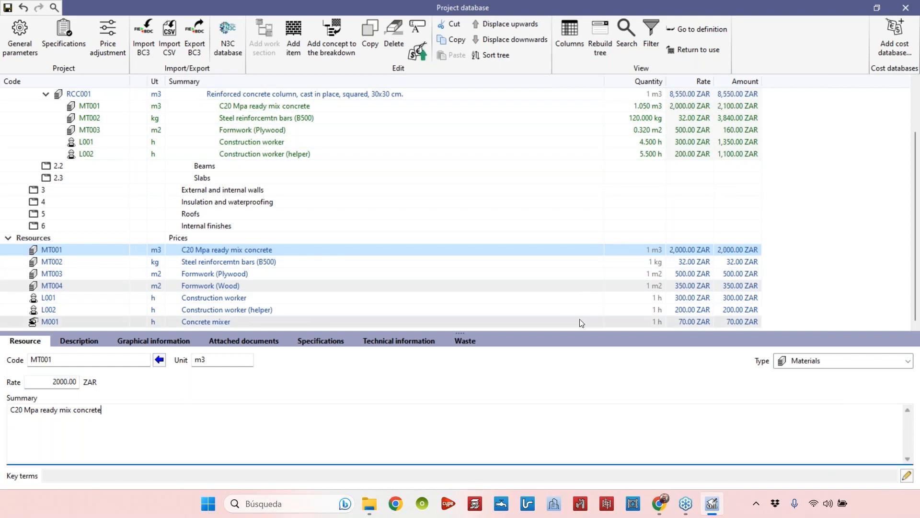
# Collapse RCC001, copy it into the Columns section and give the duplicate the code RCC002
pyautogui.click(689, 106)
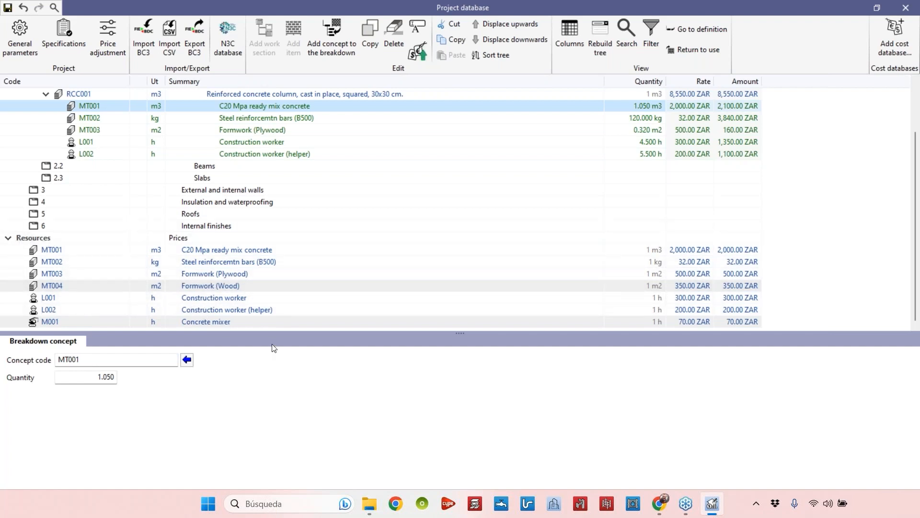
pyautogui.moveTo(102, 332); pyautogui.dragTo(110, 389)
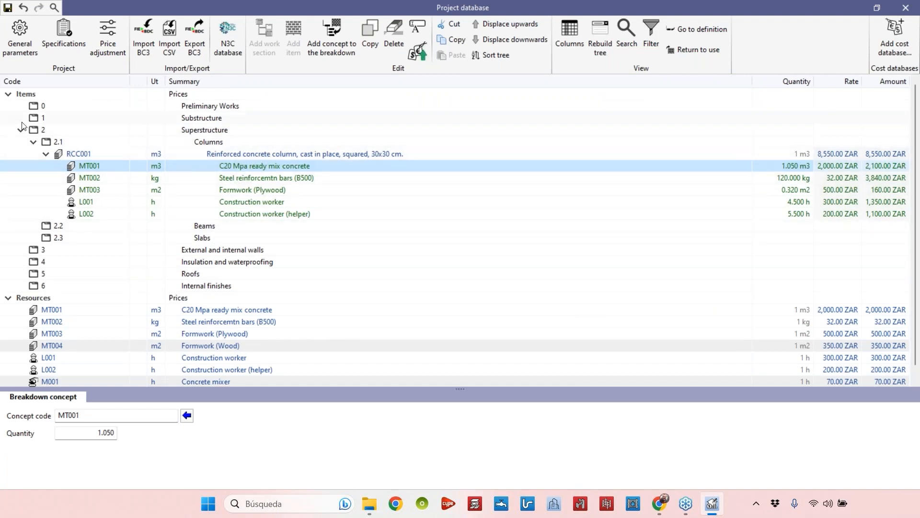
pyautogui.click(47, 154)
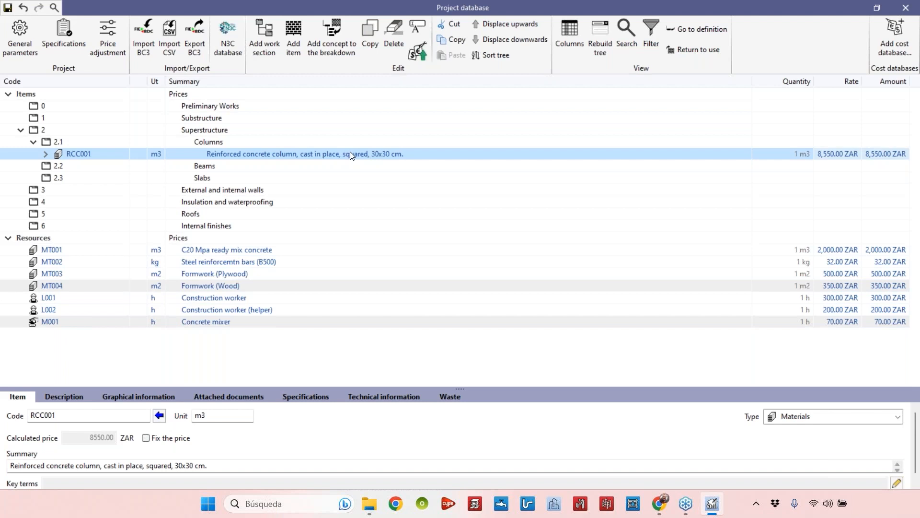
pyautogui.click(370, 39)
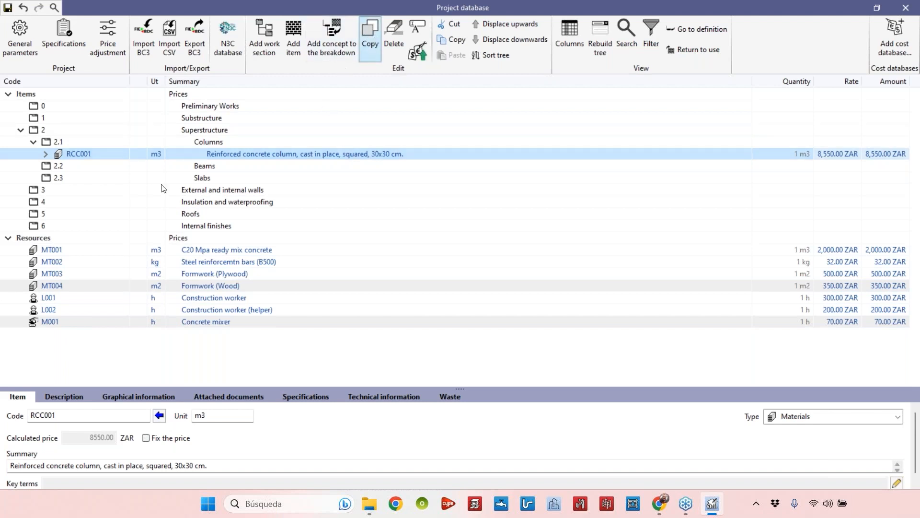
pyautogui.click(87, 168)
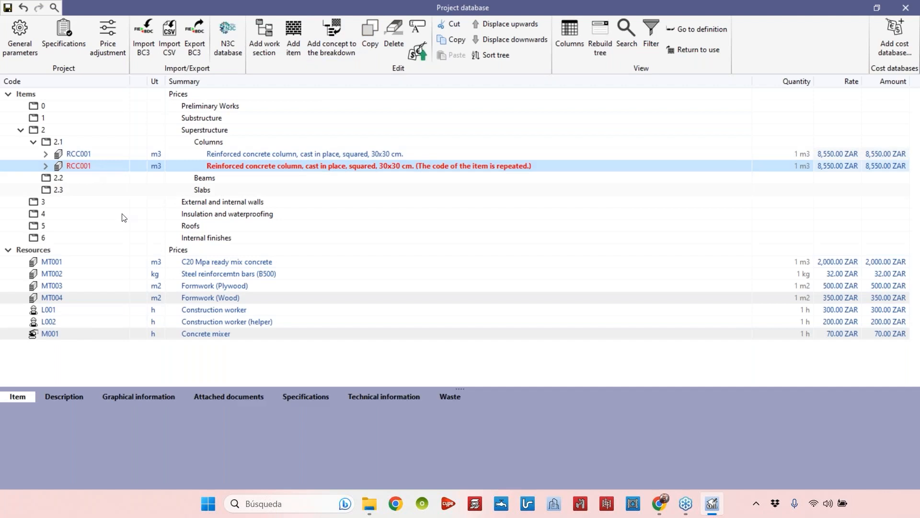
pyautogui.click(79, 416)
pyautogui.press('BackSpace')
pyautogui.write('2')
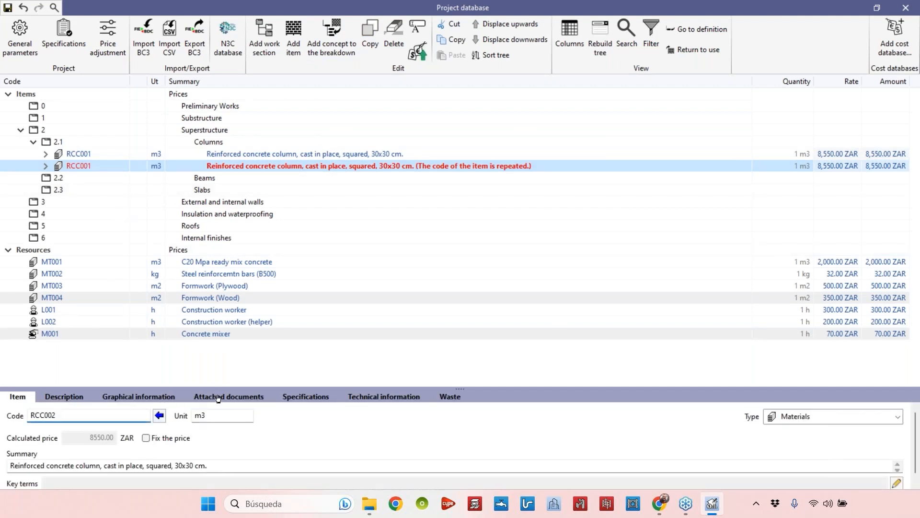
# Change RCC002's summary to 'Reinforced concrete column, cast in place,circular, 30 cm.'
pyautogui.moveTo(219, 387); pyautogui.dragTo(219, 325)
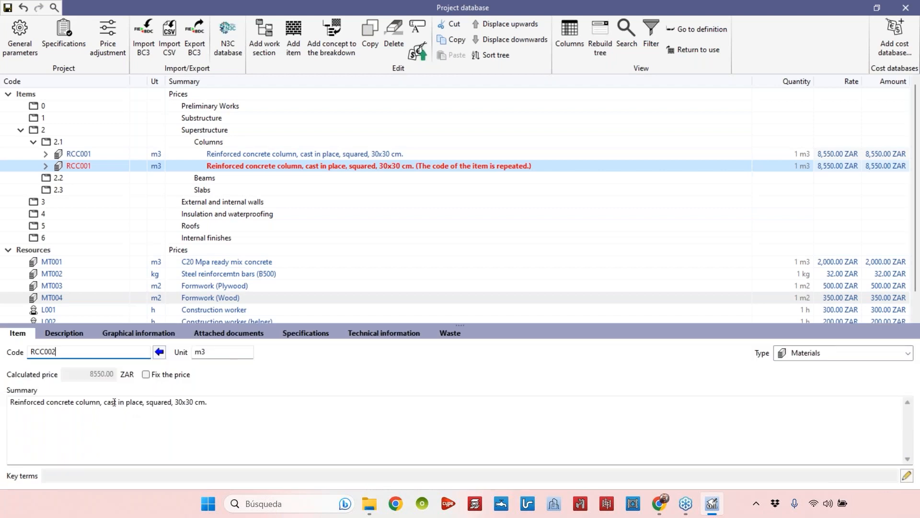
pyautogui.moveTo(146, 403); pyautogui.dragTo(169, 402)
pyautogui.write('cirucular')
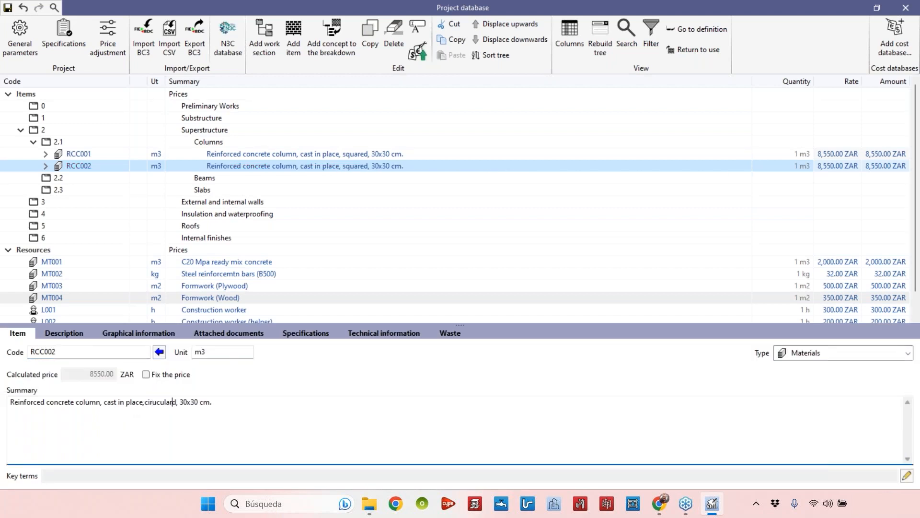
pyautogui.press('Delete')
pyautogui.press('BackSpace')
pyautogui.press('BackSpace')
pyautogui.moveTo(204, 403); pyautogui.dragTo(178, 402)
pyautogui.write('cm')
pyautogui.click(255, 156)
pyautogui.click(68, 166)
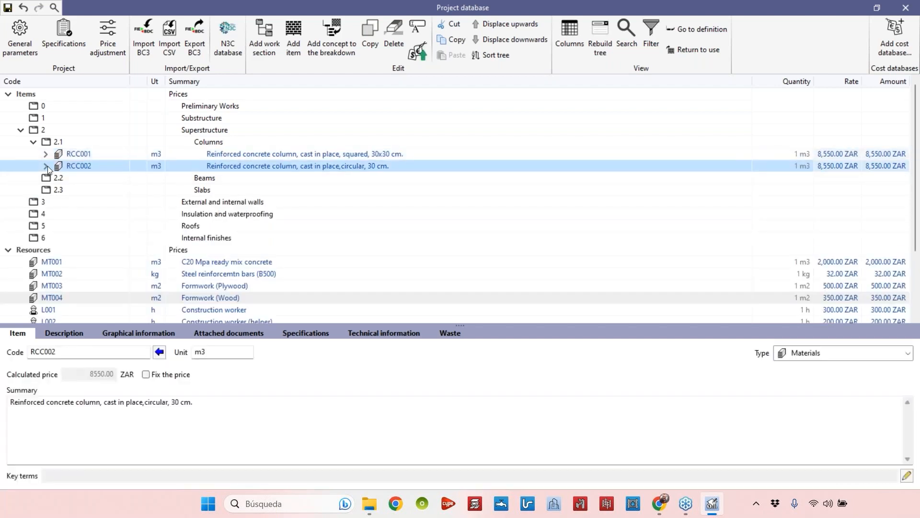
# Expand RCC002 and set its MT003 formwork breakdown quantity to 0.4
pyautogui.click(46, 166)
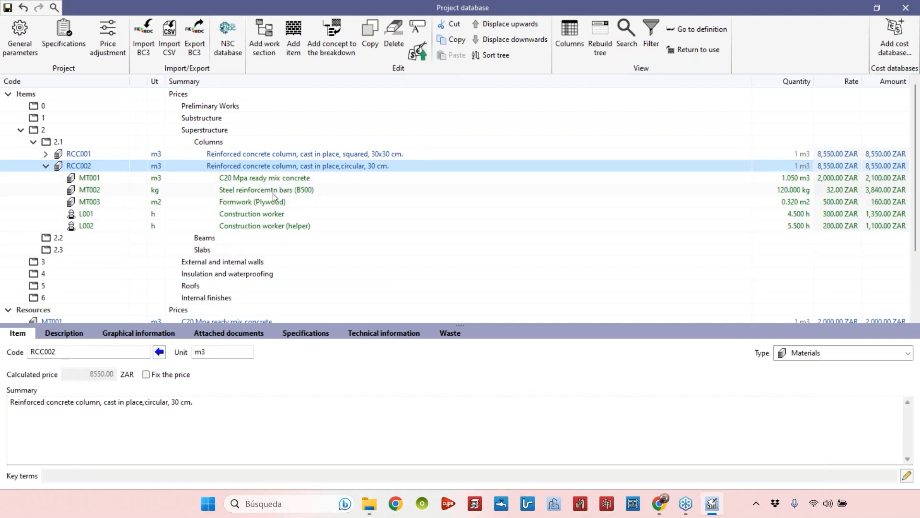
pyautogui.click(262, 201)
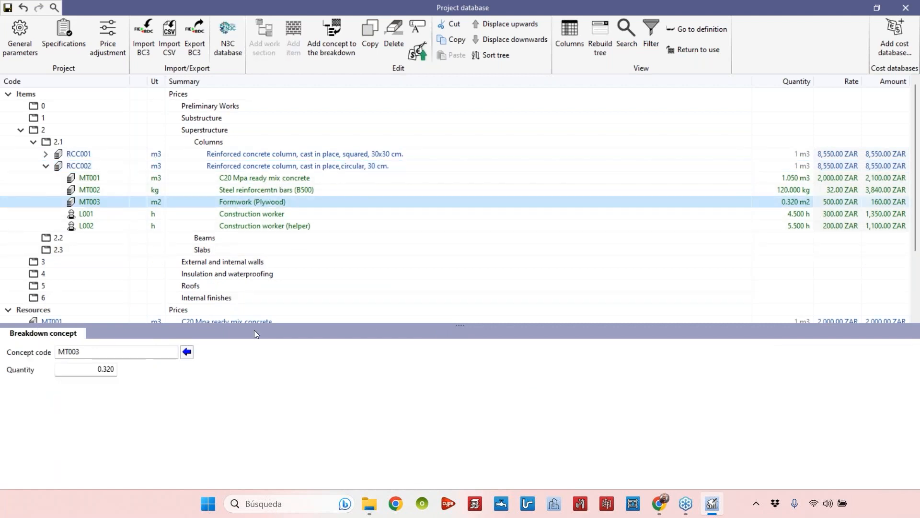
pyautogui.click(238, 211)
pyautogui.click(244, 200)
pyautogui.moveTo(93, 368); pyautogui.dragTo(164, 371)
pyautogui.write('00')
pyautogui.press('Return')
# Set RCC002's breakdown quantities to 5 for Construction worker L001 and 6 for the helper L002
pyautogui.click(251, 216)
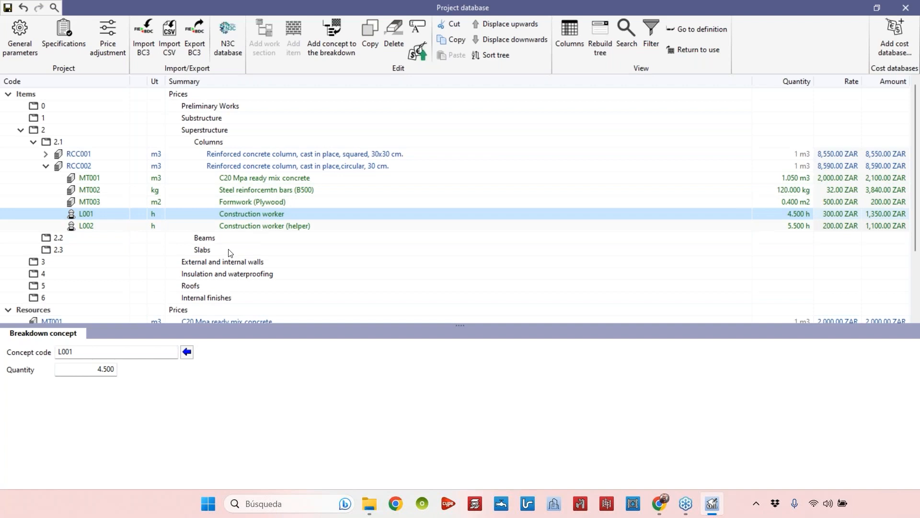
pyautogui.moveTo(99, 369); pyautogui.dragTo(139, 376)
pyautogui.write('5')
pyautogui.click(259, 225)
pyautogui.write('6')
pyautogui.press('Return')
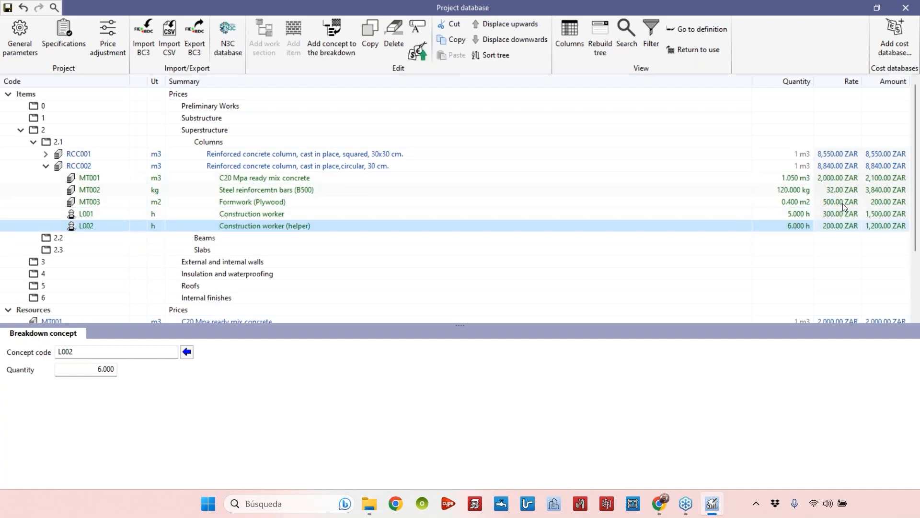
# Review RCC002's breakdown amounts and collapse the item
pyautogui.scroll(-3, 247, 278)
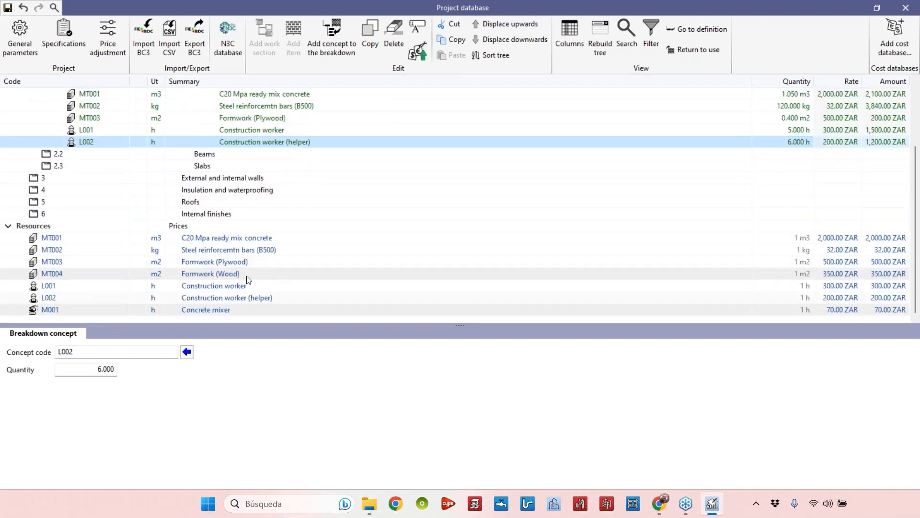
pyautogui.scroll(2, 571, 172)
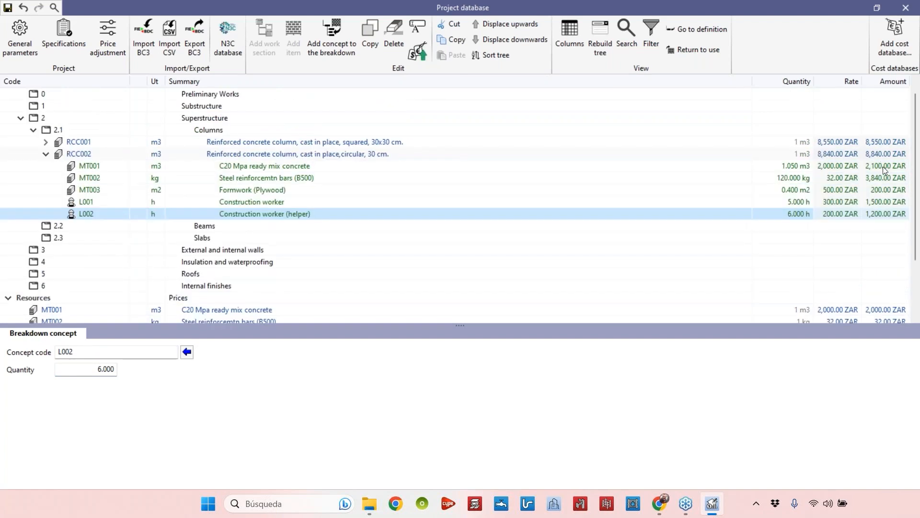
pyautogui.click(887, 151)
pyautogui.click(887, 146)
pyautogui.click(863, 151)
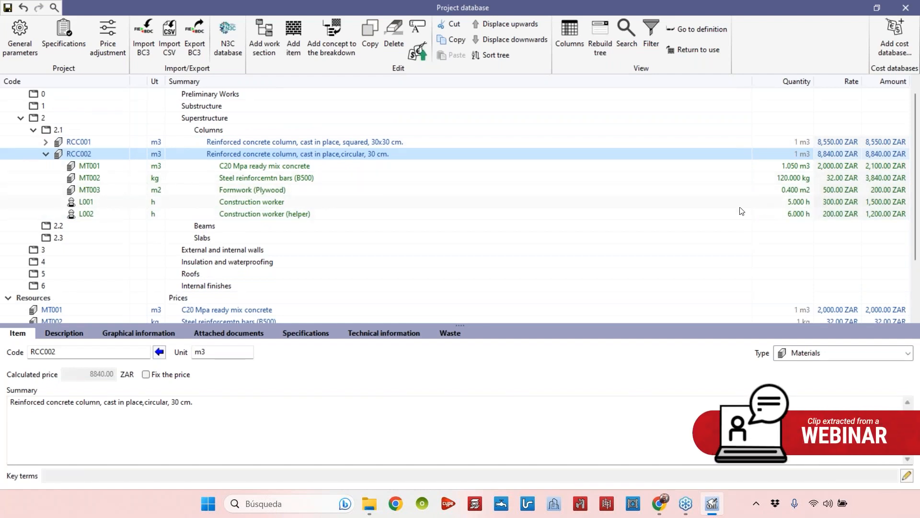
pyautogui.click(45, 155)
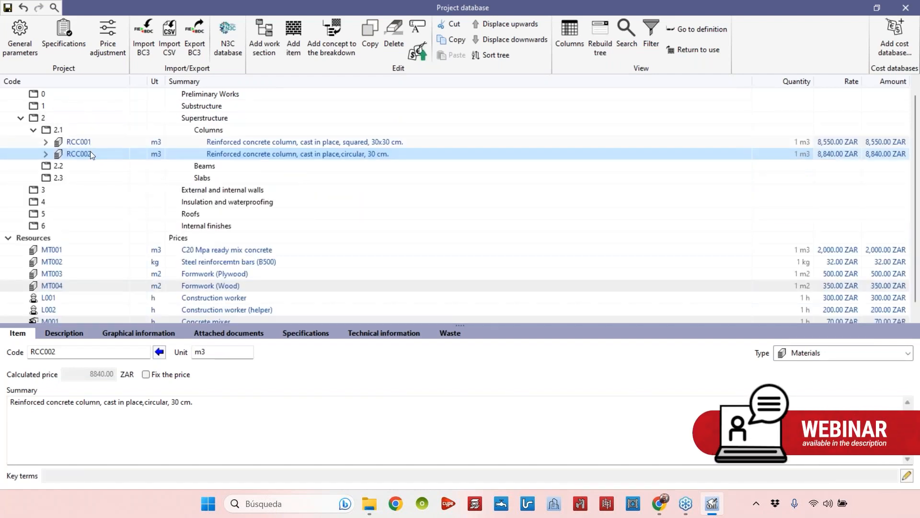